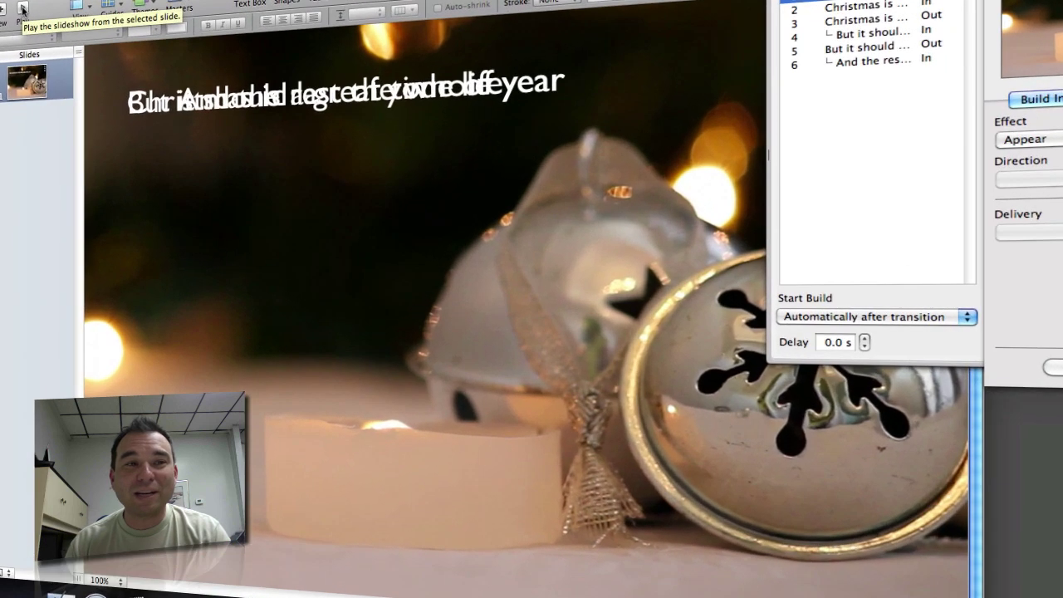
# Switch to the browser, look through the free video backgrounds on the IgniteMotion.com home page, and open the site's terms of use.
pyautogui.click(118, 66)
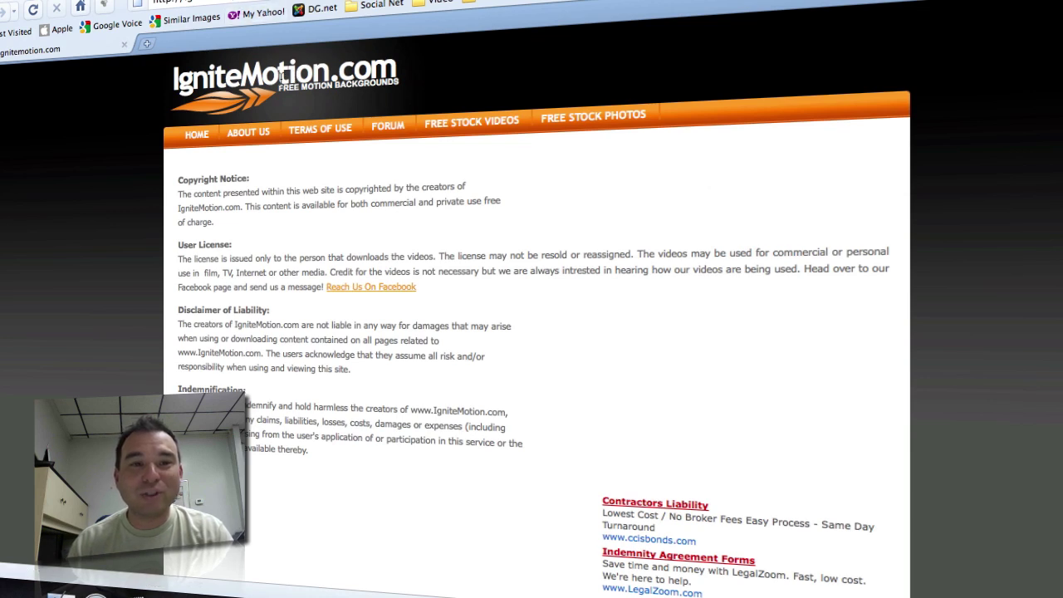
pyautogui.click(199, 142)
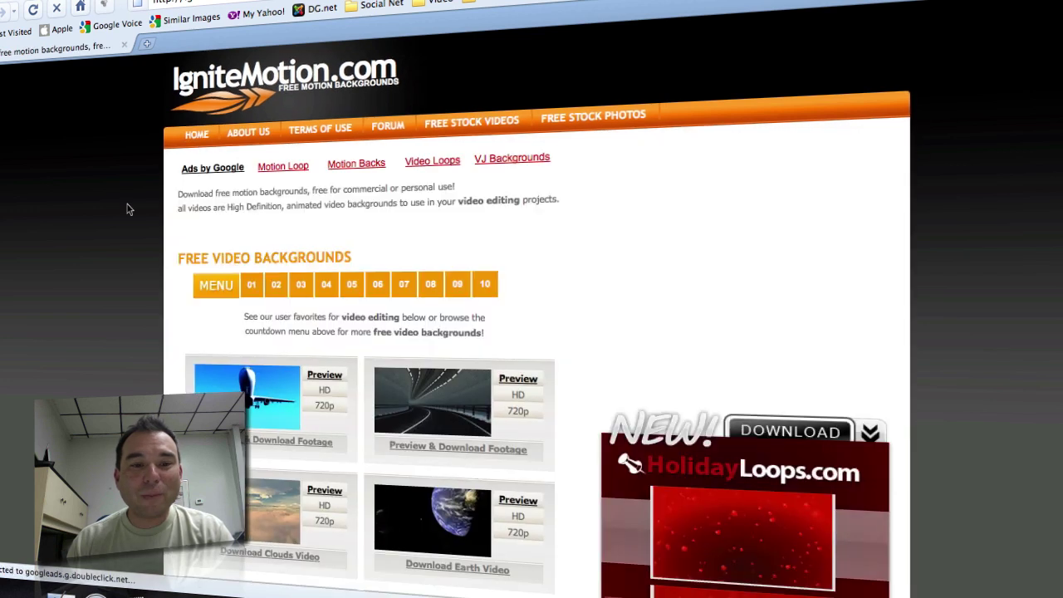
pyautogui.scroll(-3, 127, 209)
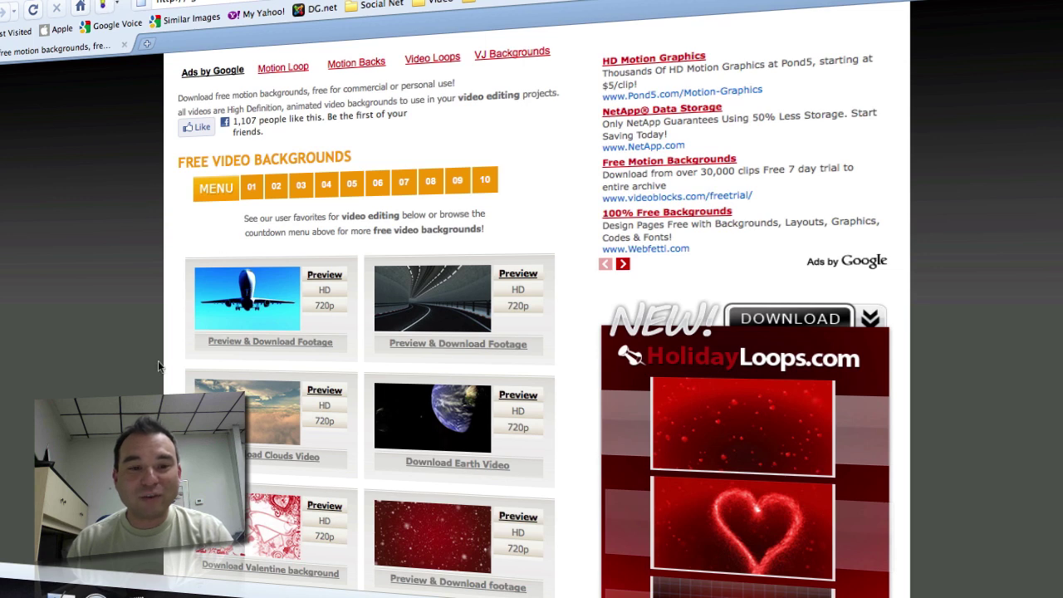
pyautogui.scroll(-3, 158, 363)
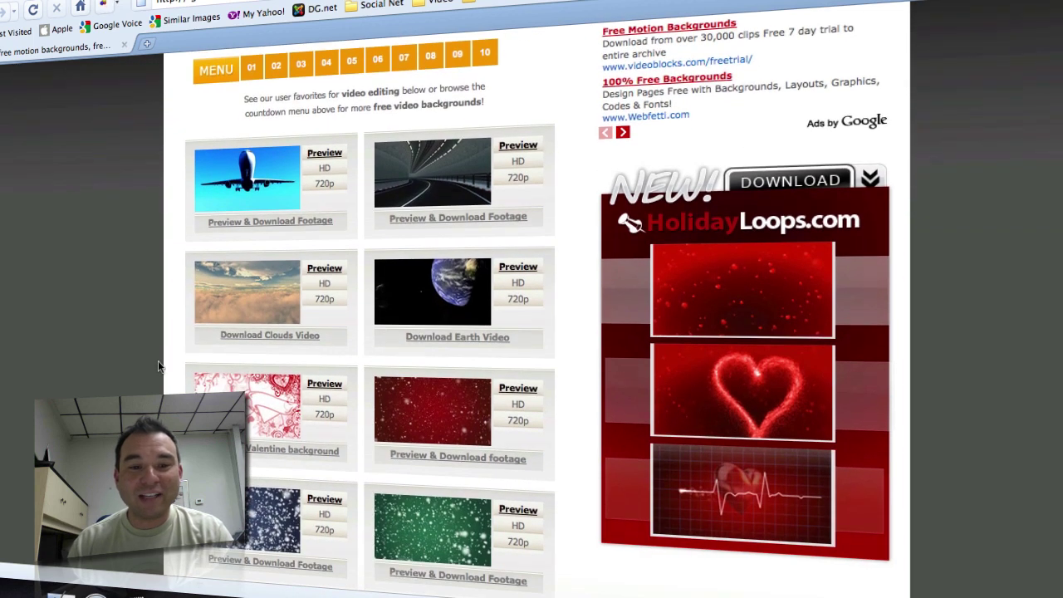
pyautogui.scroll(4, 157, 362)
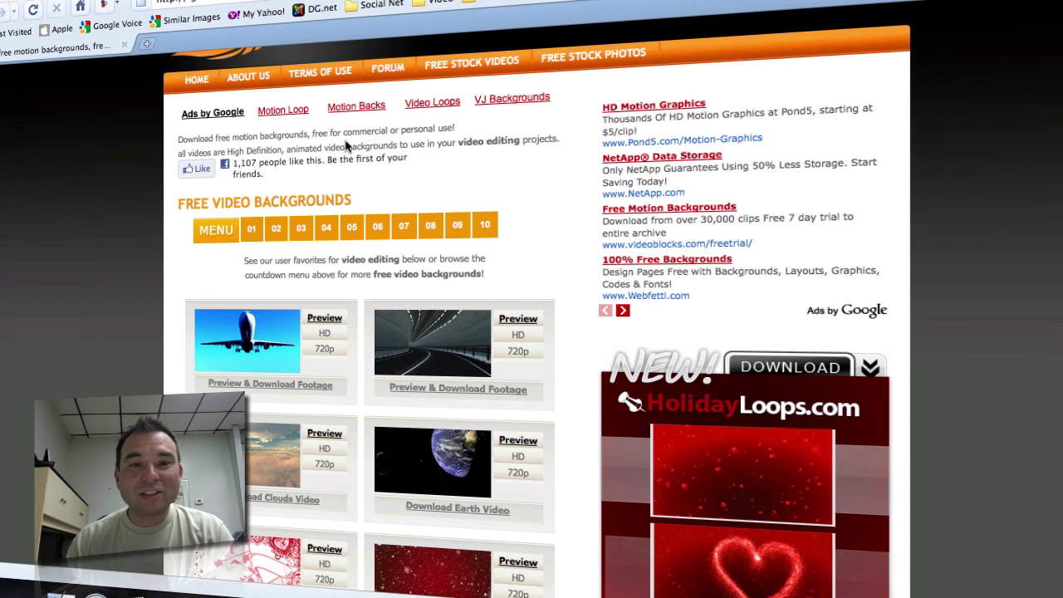
pyautogui.click(328, 72)
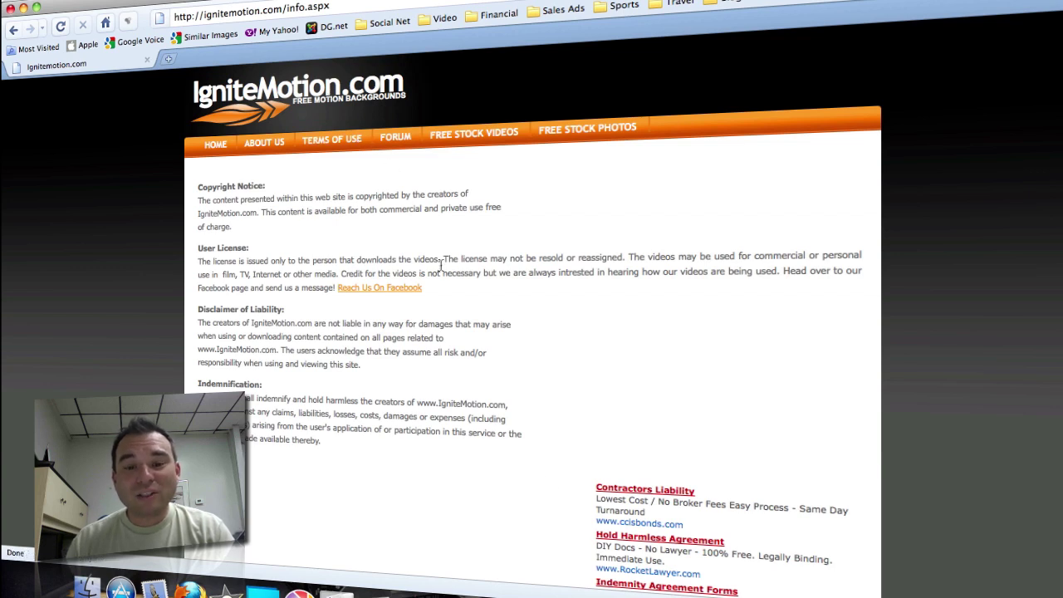
# Switch to Keynote, choose the Blank master and add a new slide to the presentation.
pyautogui.click(615, 581)
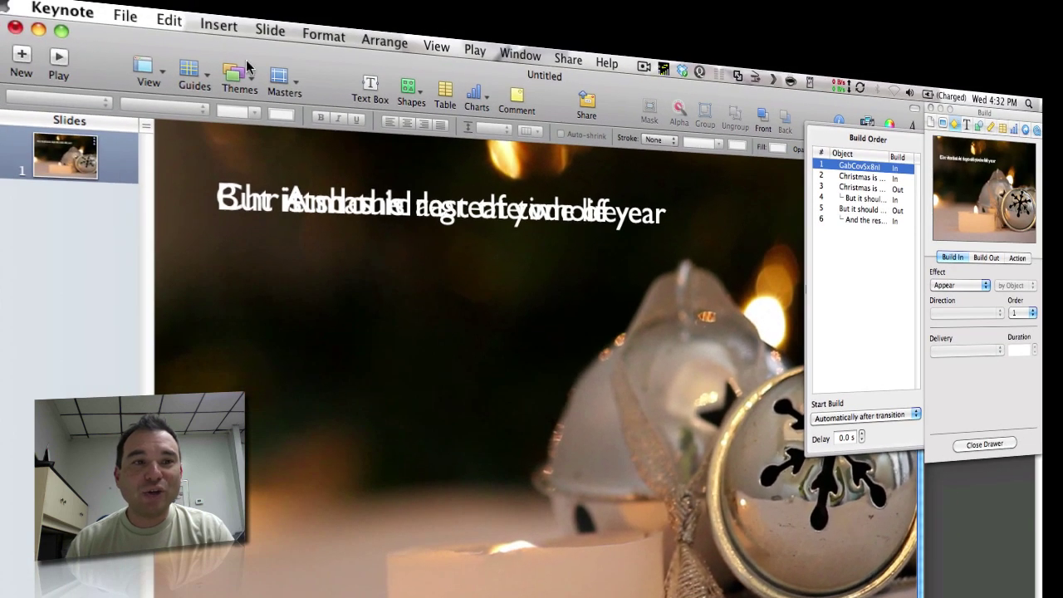
pyautogui.click(292, 80)
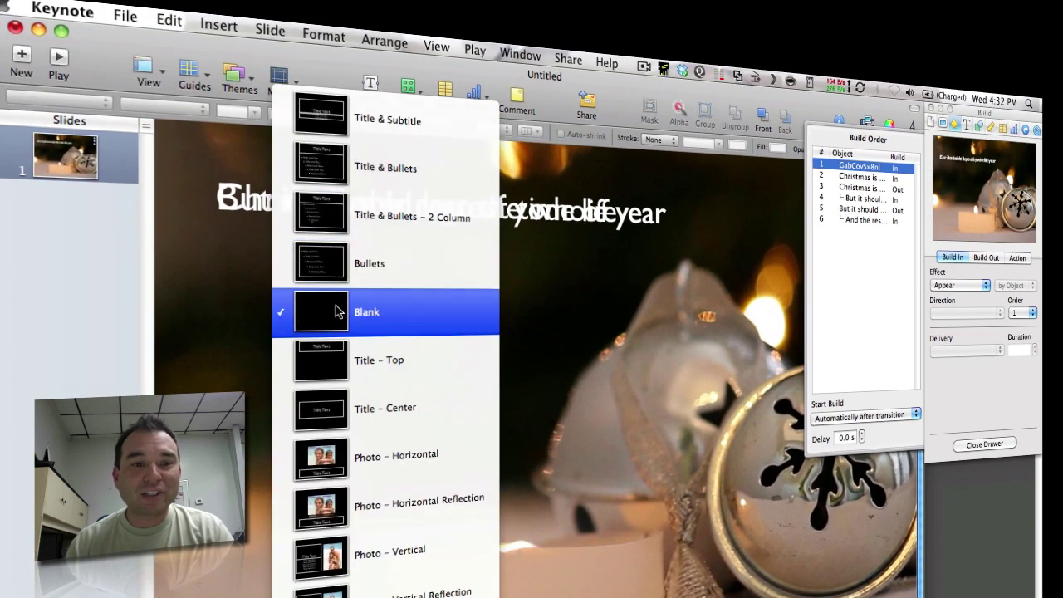
pyautogui.click(357, 320)
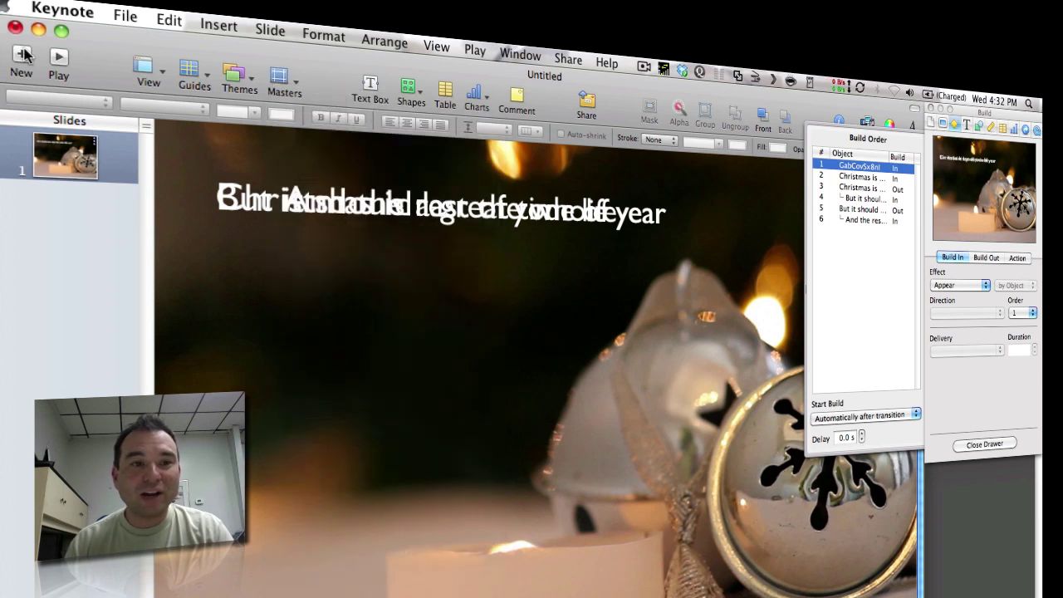
pyautogui.click(23, 55)
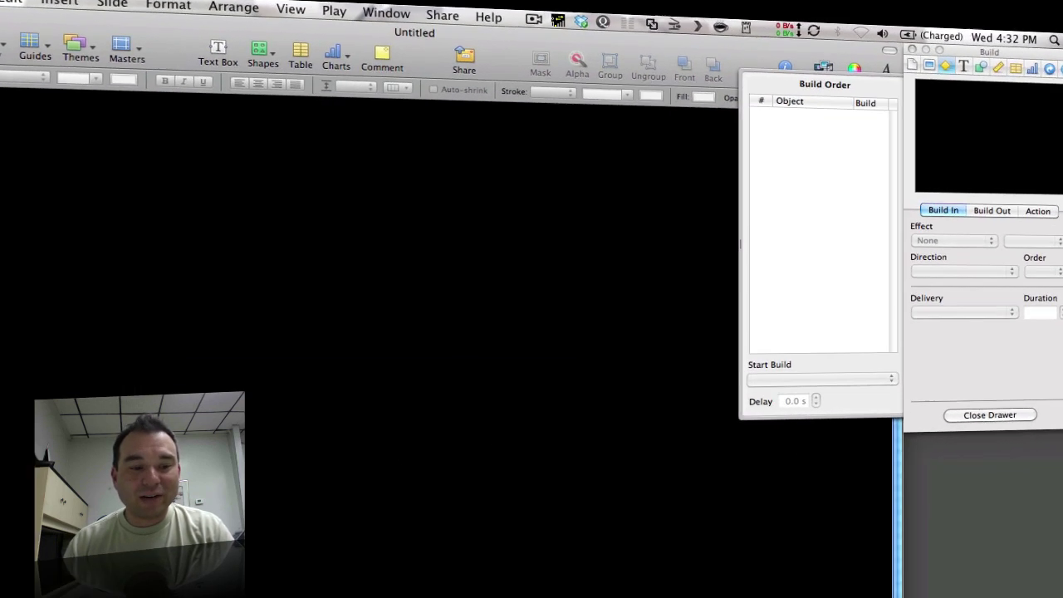
# Switch to Finder, place the Rotating_Disk_Ani movie from the Motion Backgrounds folder in Movies on the new slide, and position it as the background.
pyautogui.press('super+Tab')
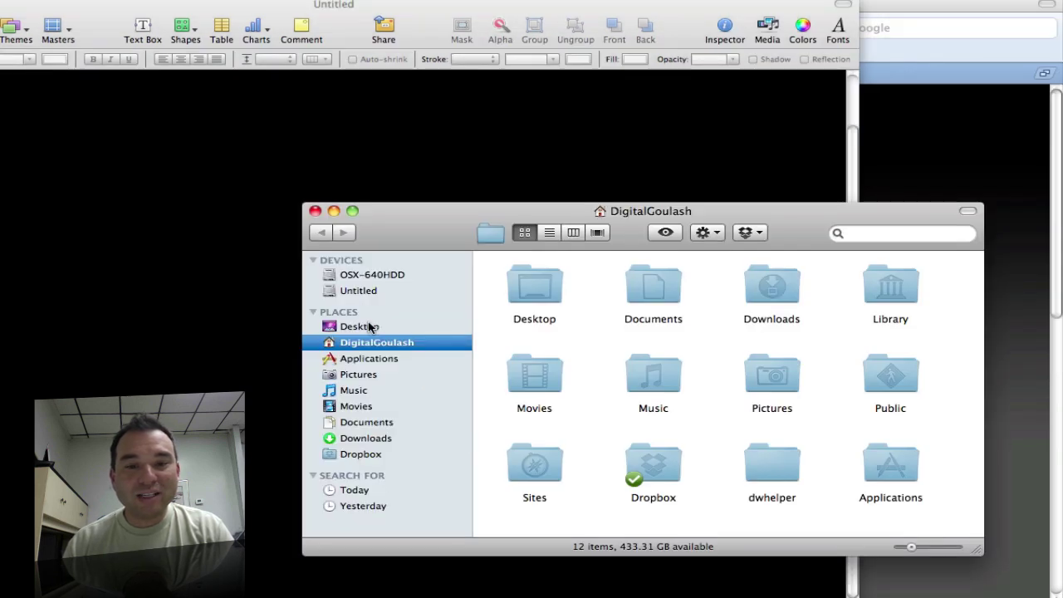
pyautogui.click(357, 406)
pyautogui.doubleClick(892, 440)
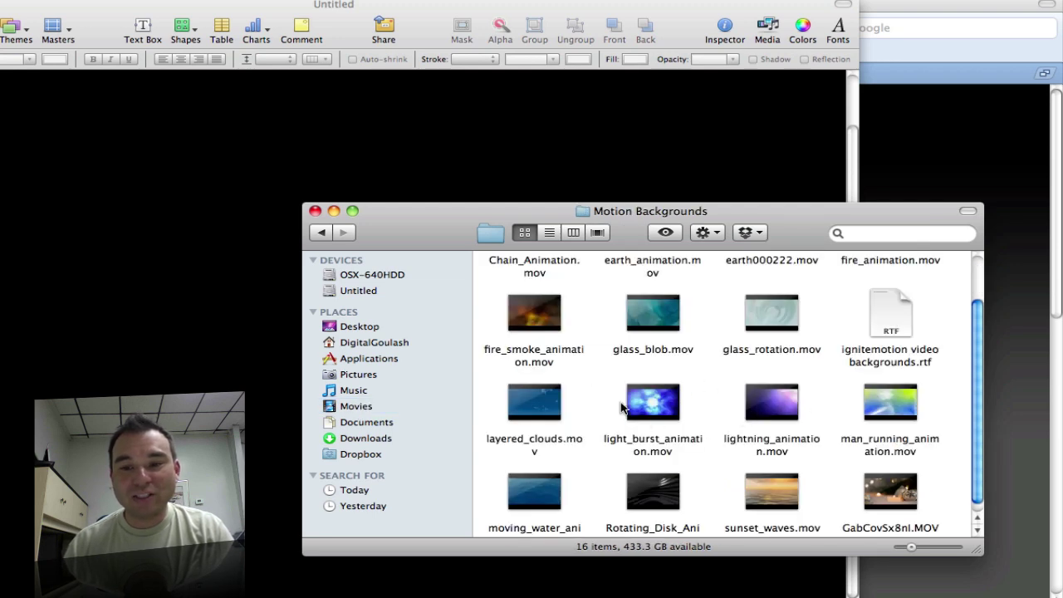
pyautogui.moveTo(656, 491)
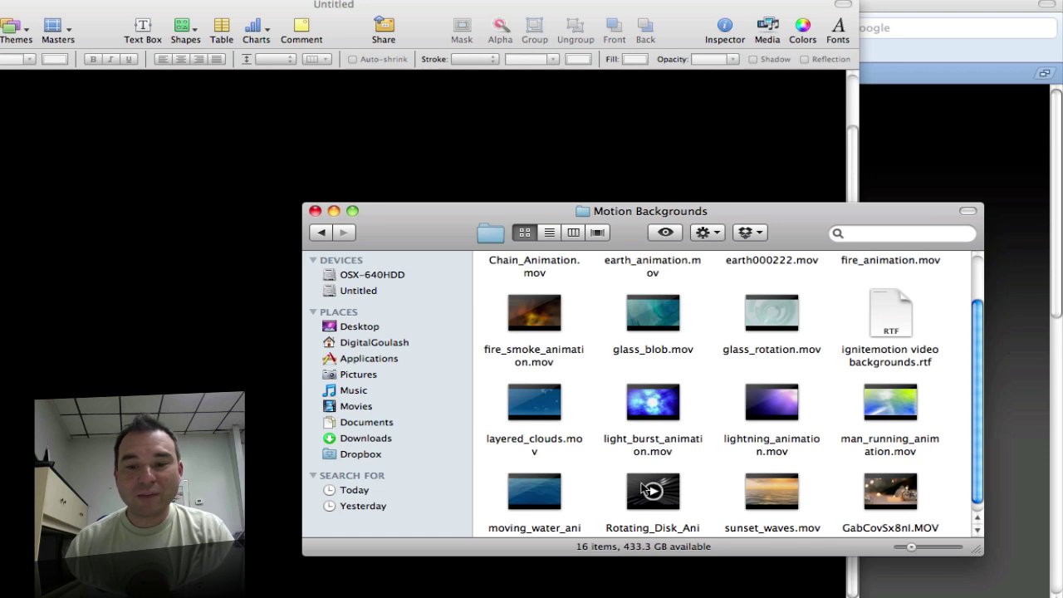
pyautogui.moveTo(644, 490); pyautogui.dragTo(164, 285)
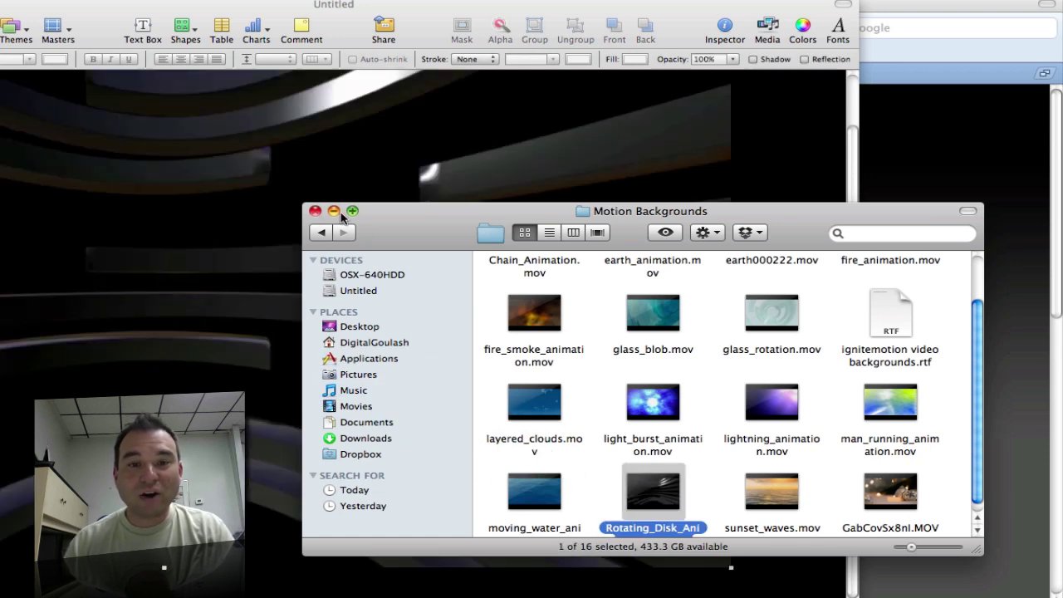
pyautogui.click(315, 211)
pyautogui.moveTo(257, 217); pyautogui.dragTo(410, 294)
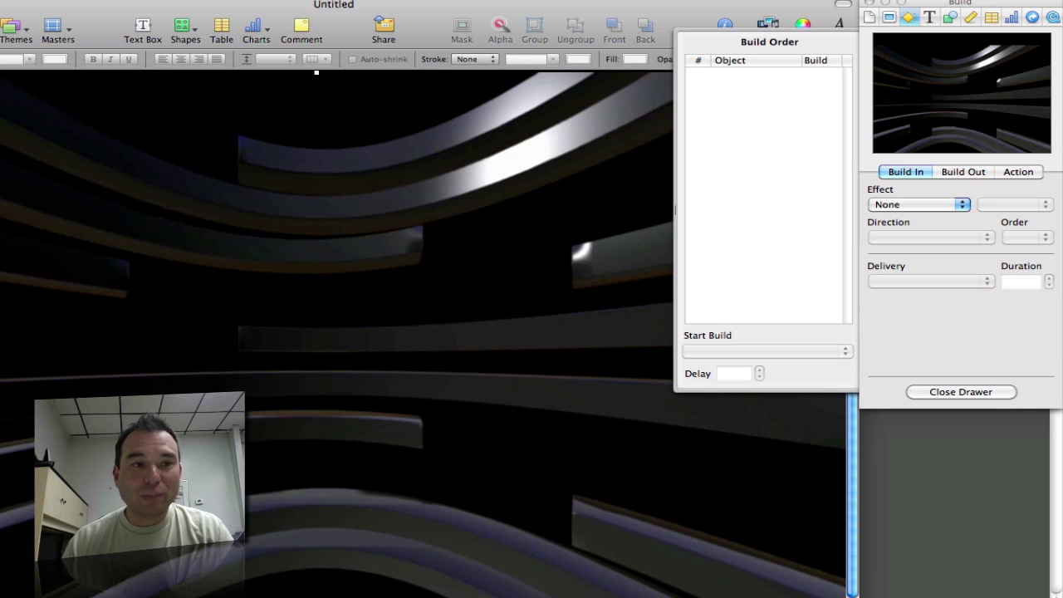
# Set the background movie's repeat option to Loop Back and Forth, previewing the slideshow before and after the change.
pyautogui.press('alt+super+p')
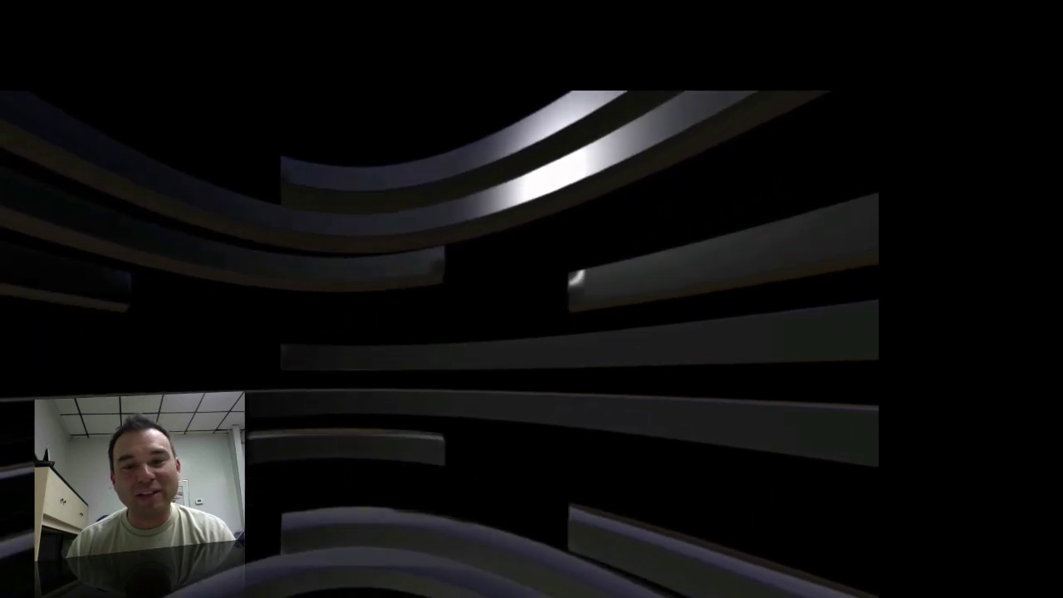
pyautogui.press('Escape')
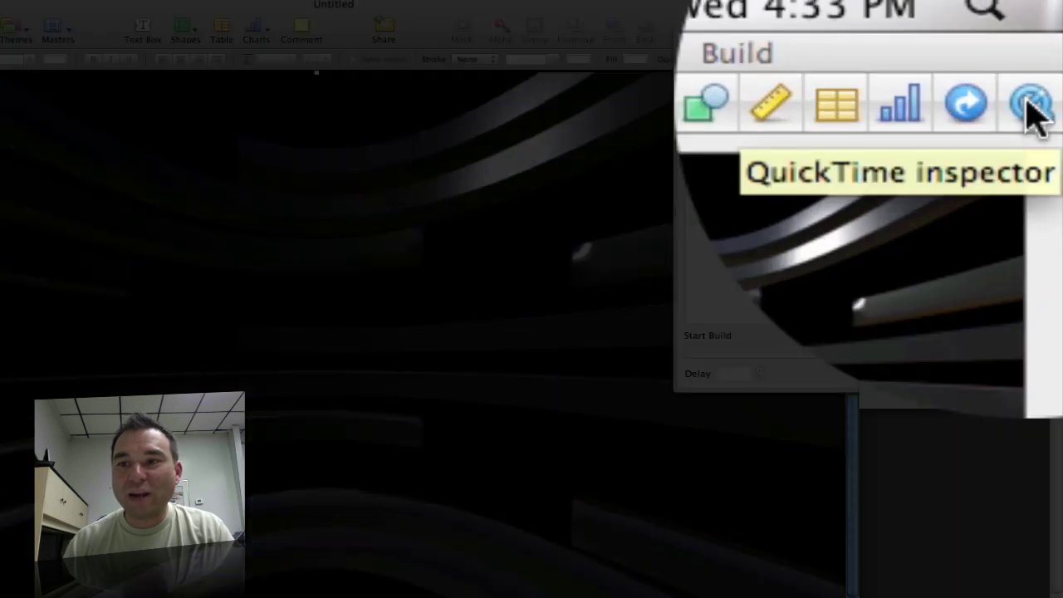
pyautogui.click(1029, 103)
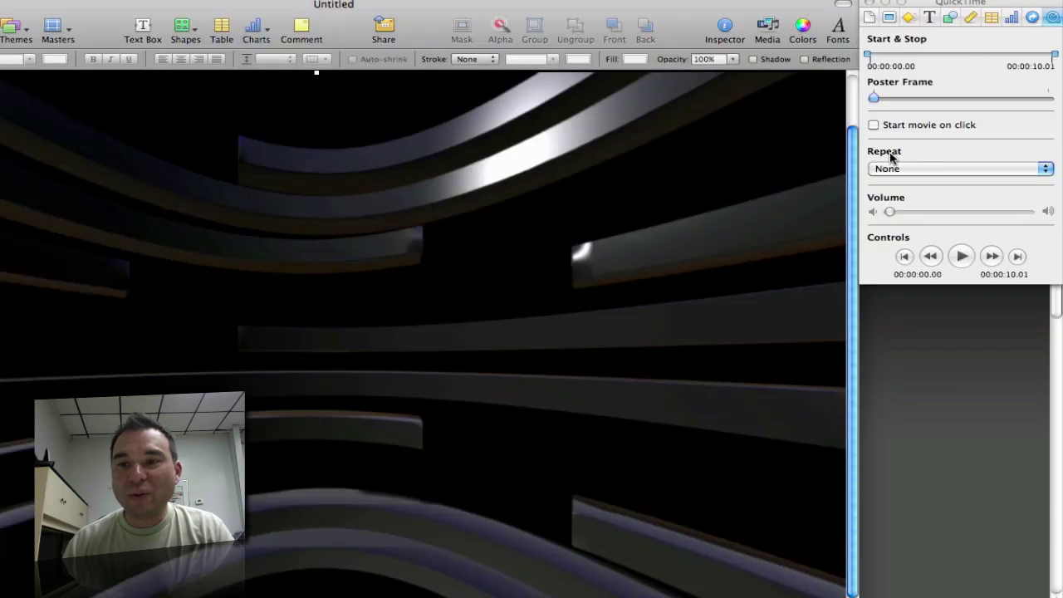
pyautogui.click(891, 169)
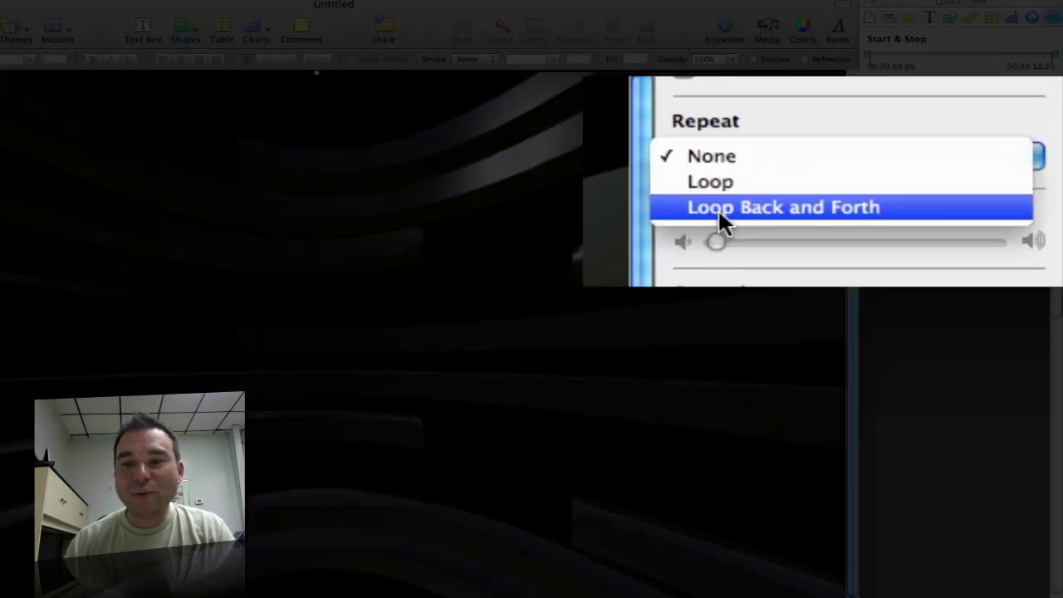
pyautogui.click(891, 191)
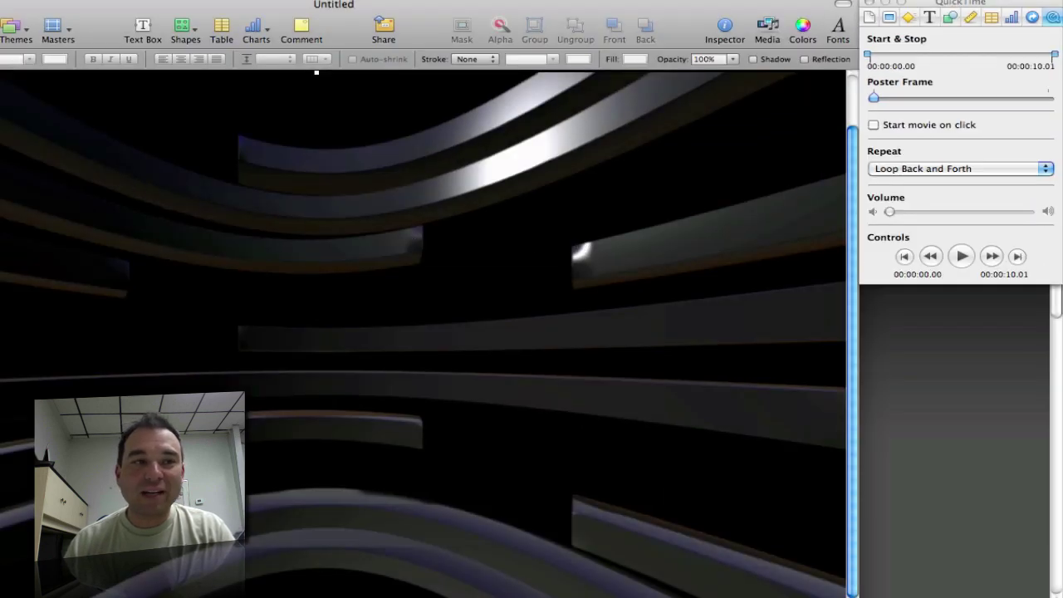
pyautogui.press('super+alt+p')
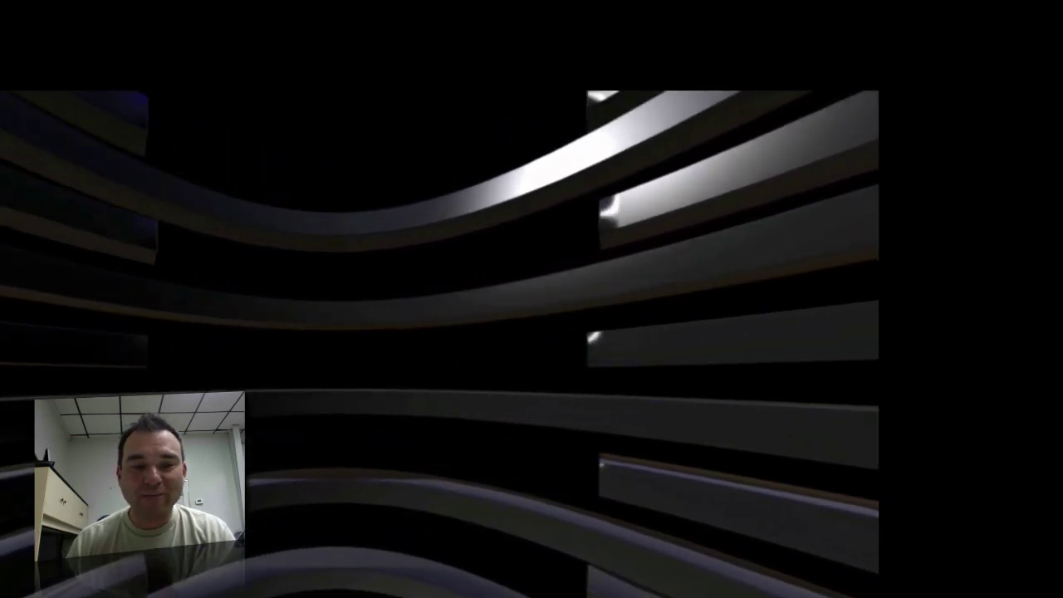
pyautogui.press('Escape')
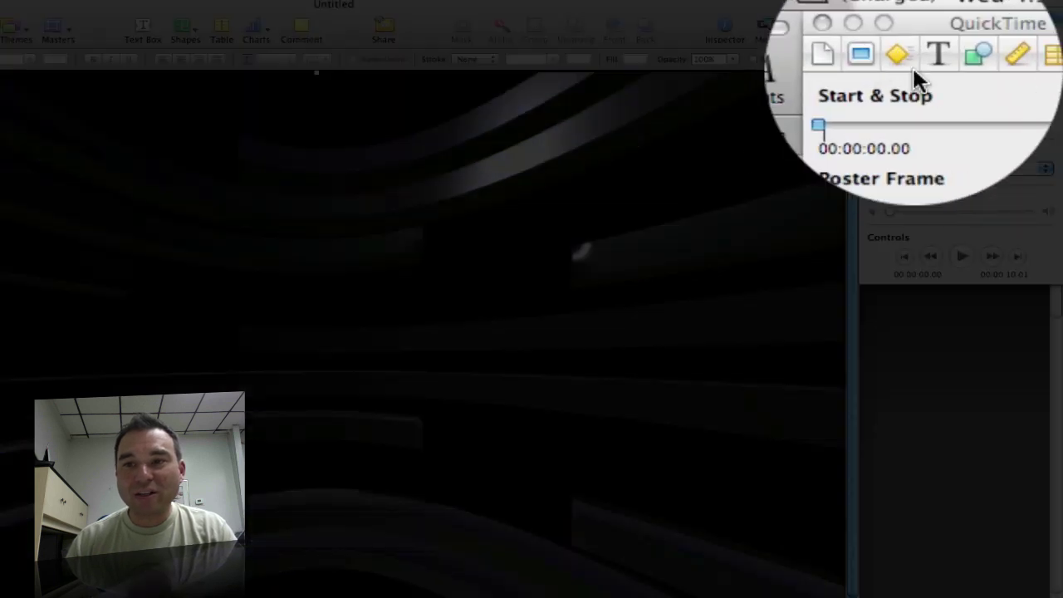
# Show the Build inspector with its Build Order list and add a text box reading "A series of Words 1" to the slide.
pyautogui.click(910, 18)
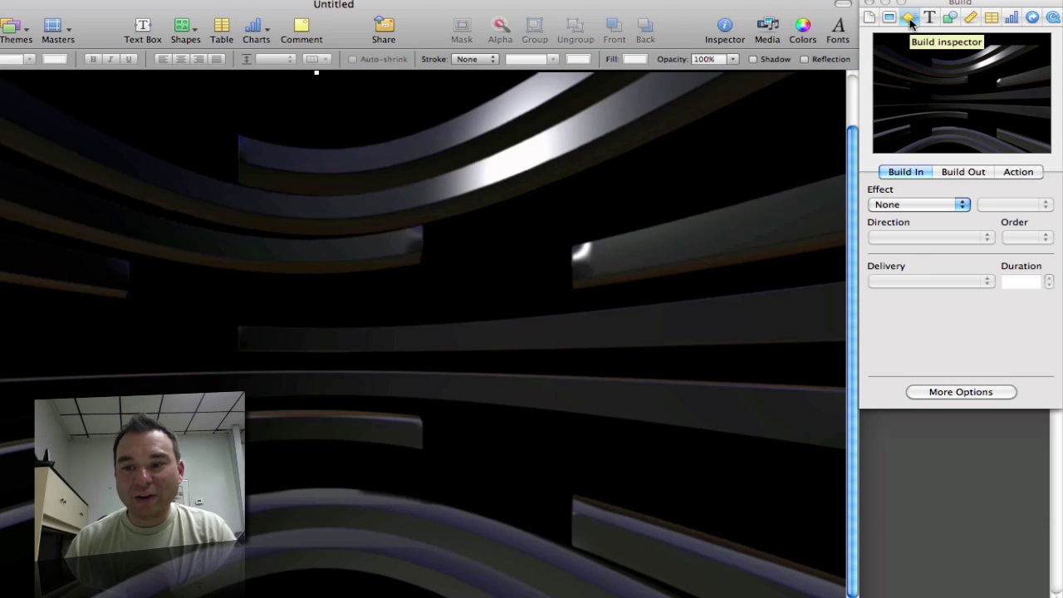
pyautogui.click(961, 392)
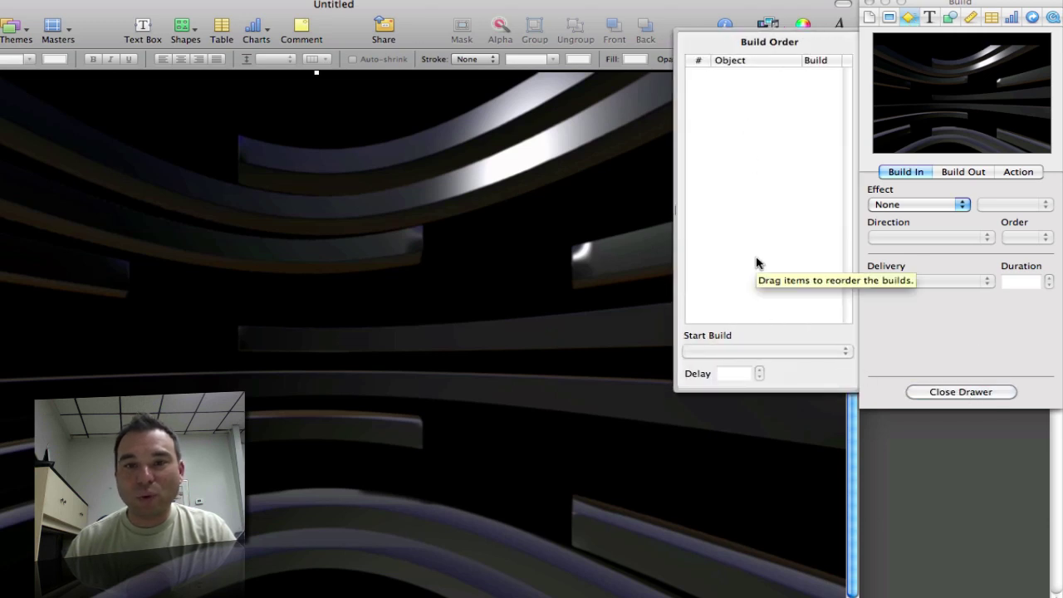
pyautogui.click(144, 30)
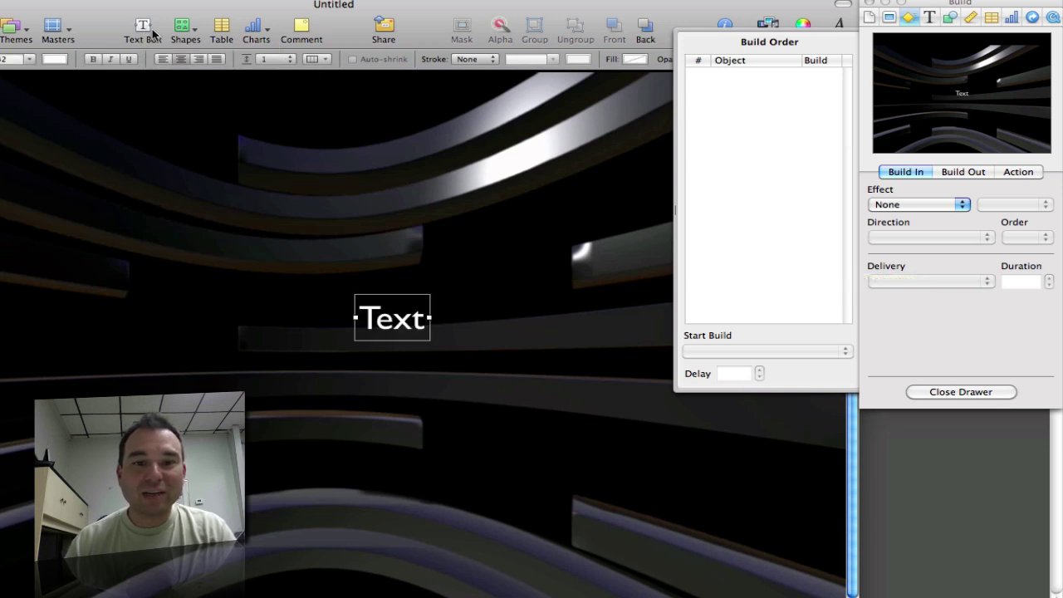
pyautogui.click(396, 326)
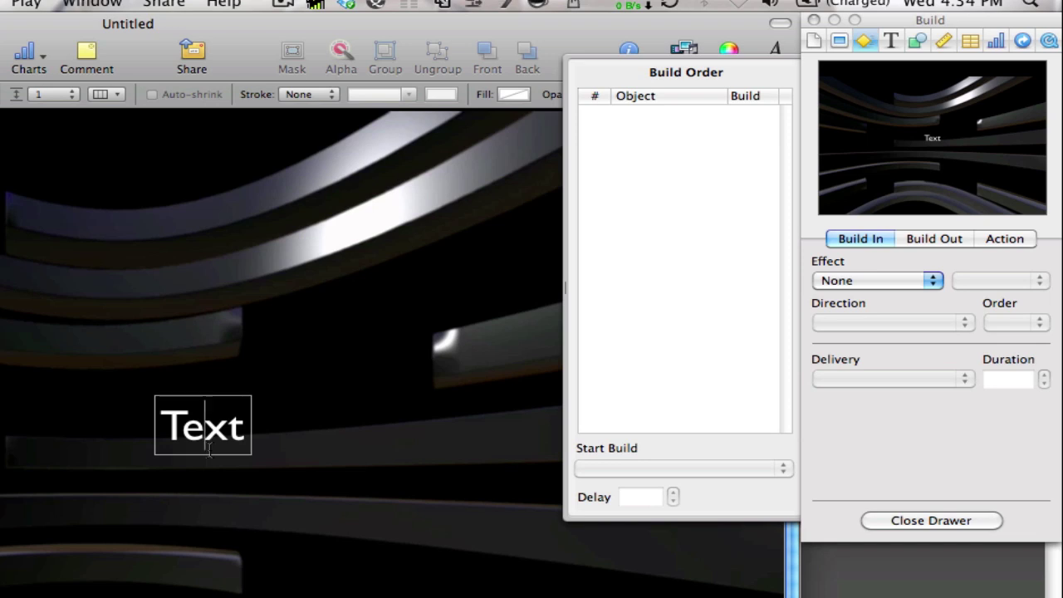
pyautogui.doubleClick(209, 449)
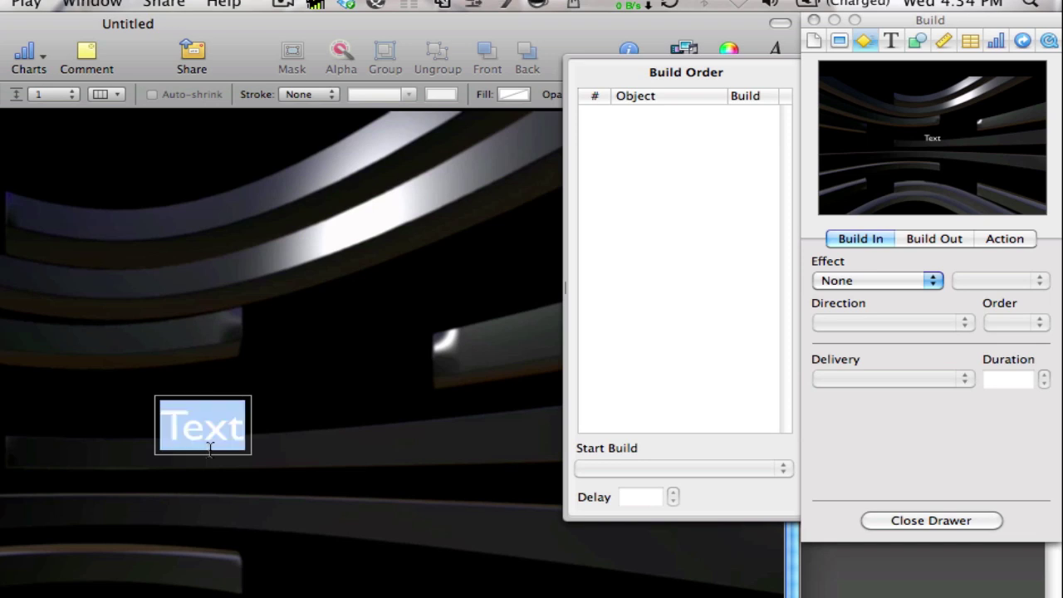
pyautogui.write('A series of Words 1')
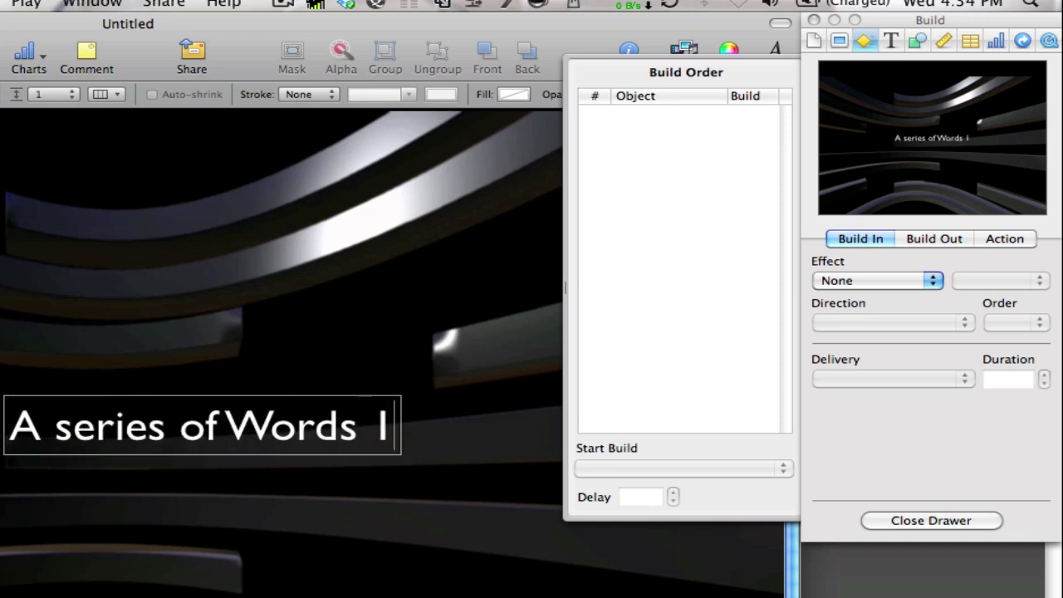
# Add a second text box reading "A series of Words 2" below the first line of text.
pyautogui.click(116, 536)
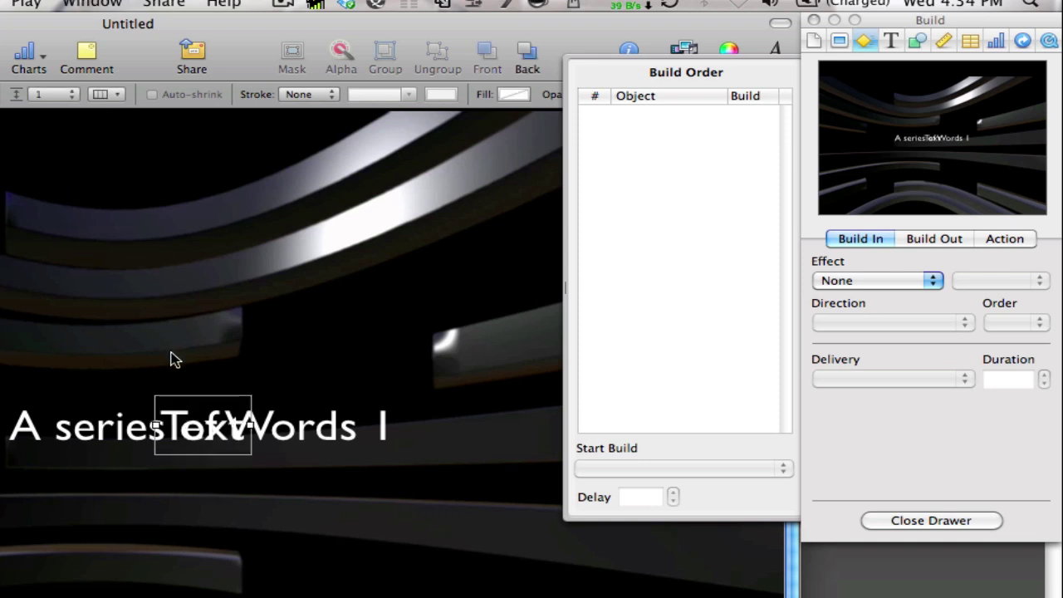
pyautogui.moveTo(191, 432); pyautogui.dragTo(176, 565)
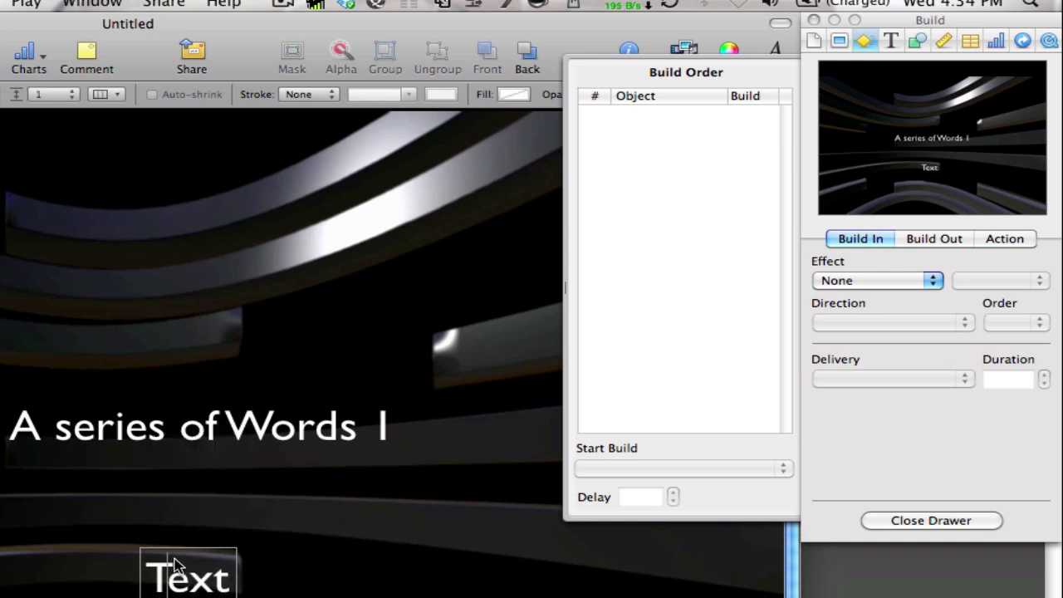
pyautogui.doubleClick(175, 564)
pyautogui.write('A seri')
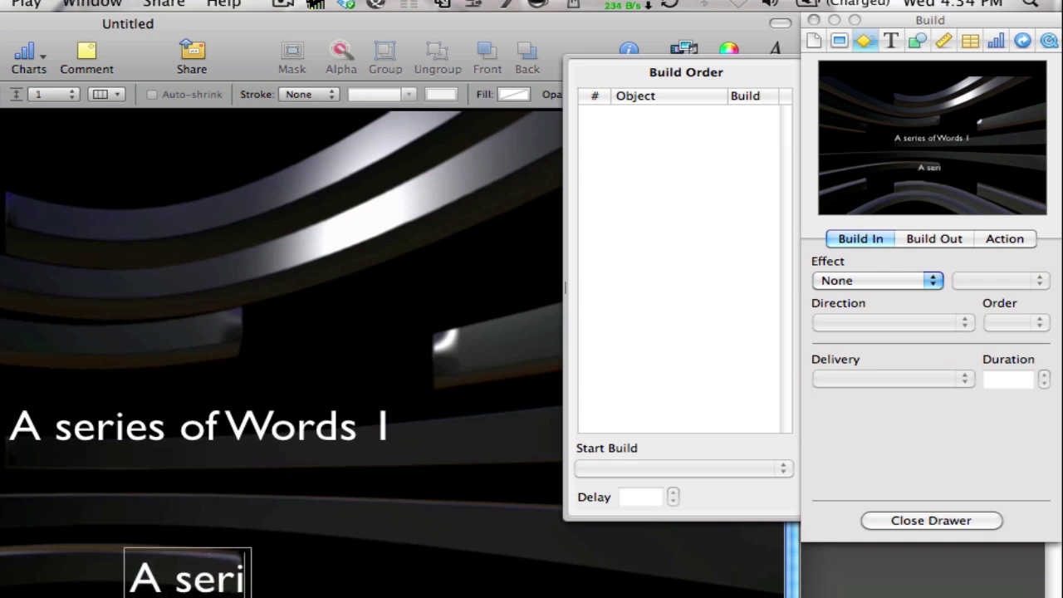
pyautogui.write('es of Words 2')
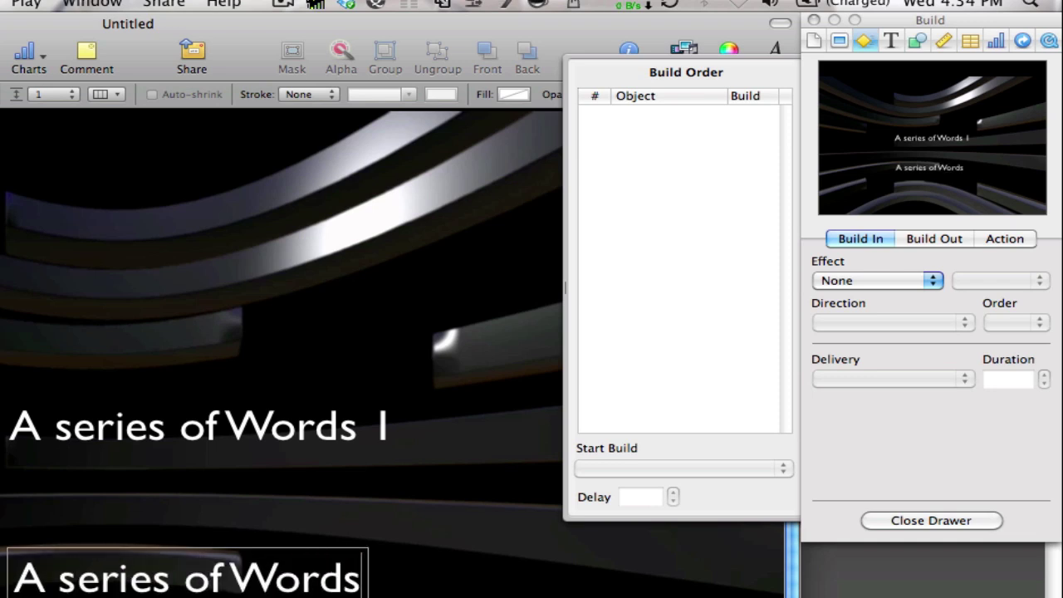
# Add a third text box reading "A series of Words 3" above the first line of text.
pyautogui.click(7, 374)
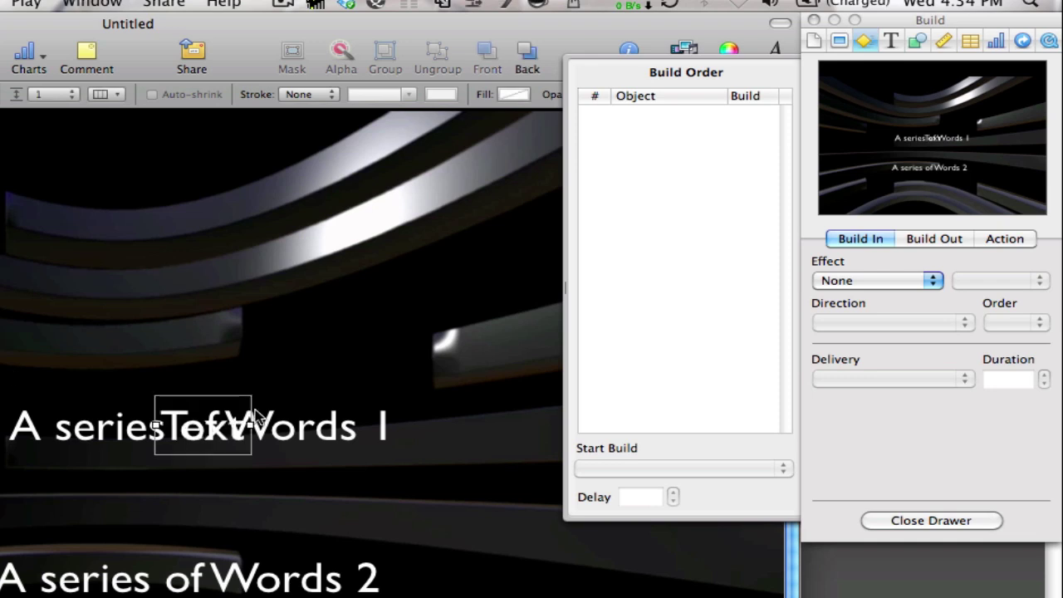
pyautogui.moveTo(215, 408); pyautogui.dragTo(215, 282)
pyautogui.doubleClick(215, 305)
pyautogui.write('A sier')
pyautogui.press('BackSpace')
pyautogui.press('BackSpace')
pyautogui.press('BackSpace')
pyautogui.write('eries of Words 3')
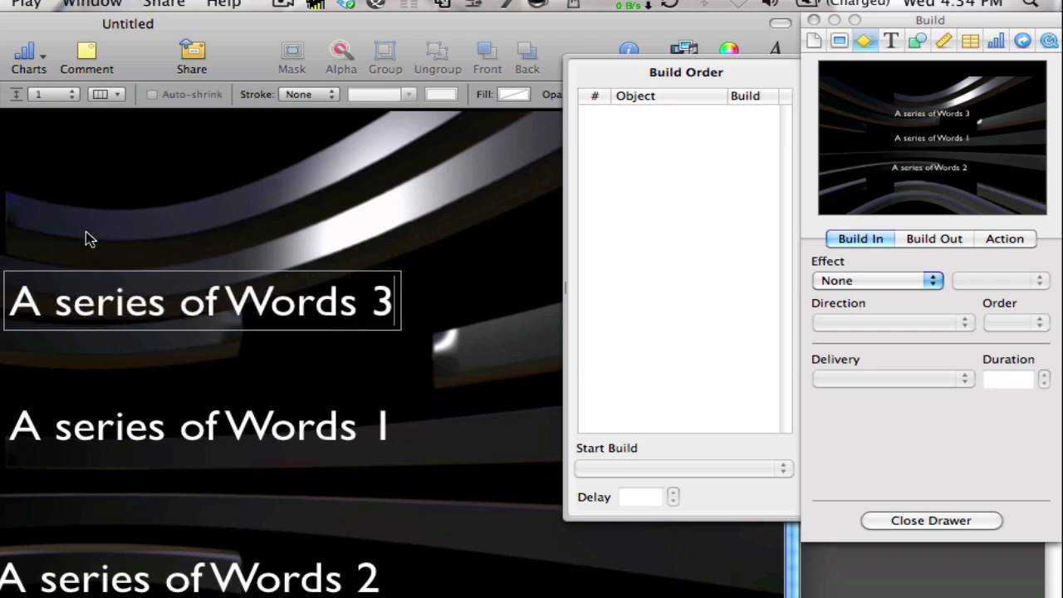
pyautogui.click(89, 201)
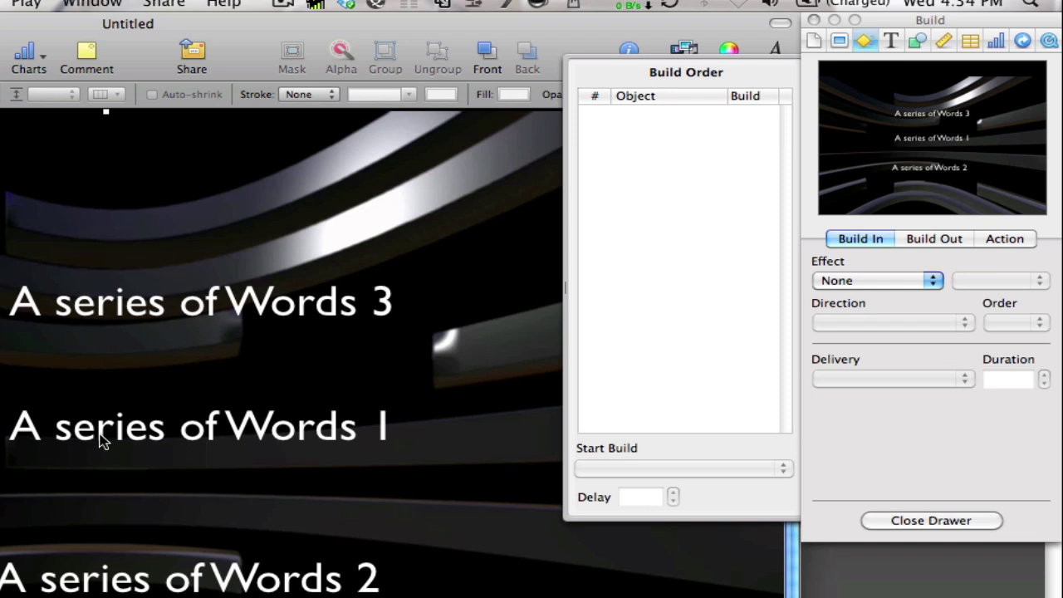
# Give the "A series of Words 1" text a Bouncy build in that starts automatically after the transition.
pyautogui.click(169, 440)
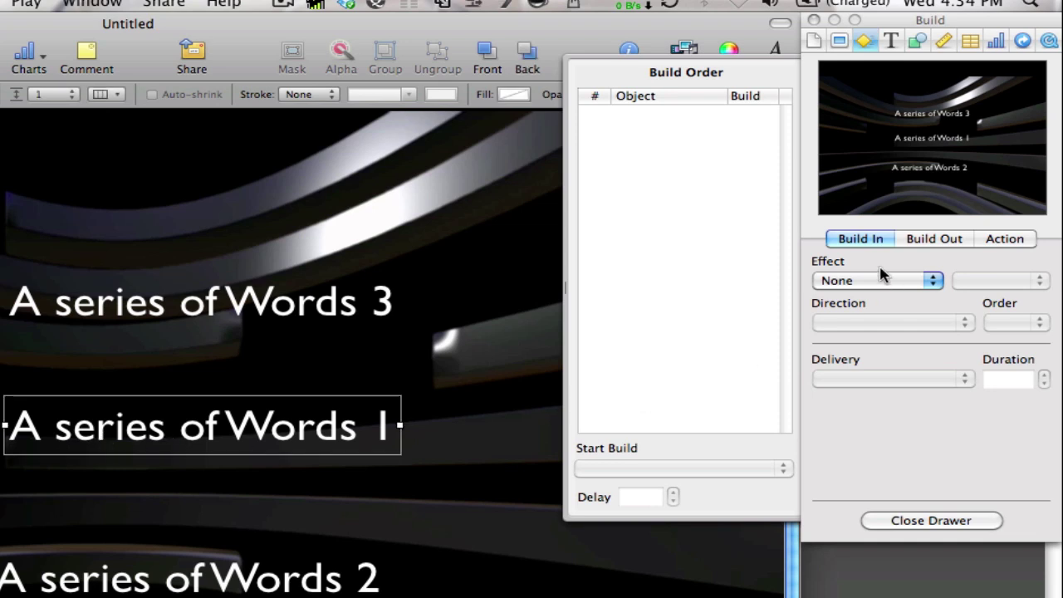
pyautogui.click(853, 281)
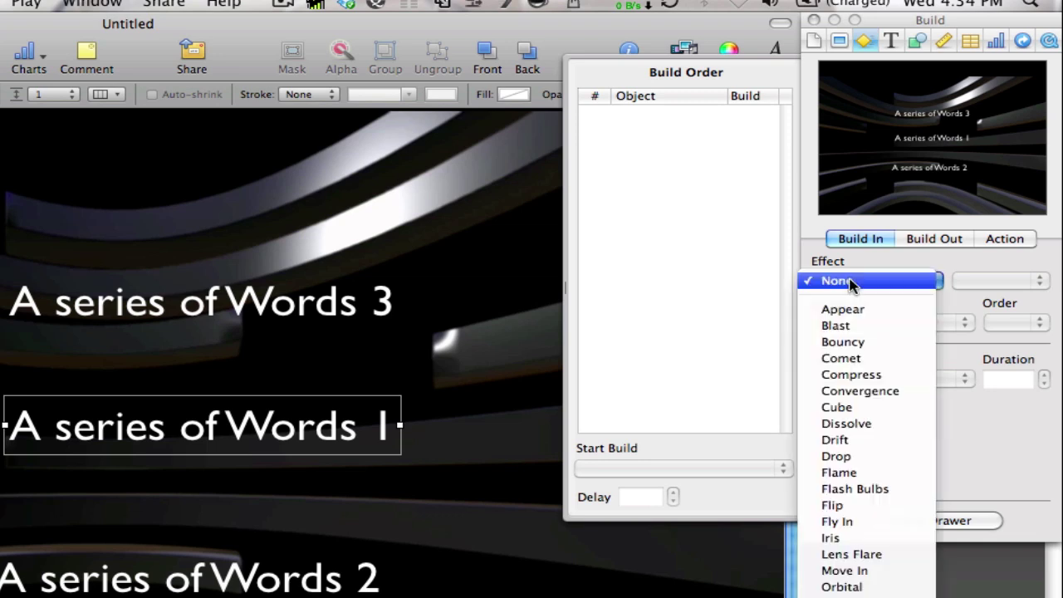
pyautogui.click(856, 343)
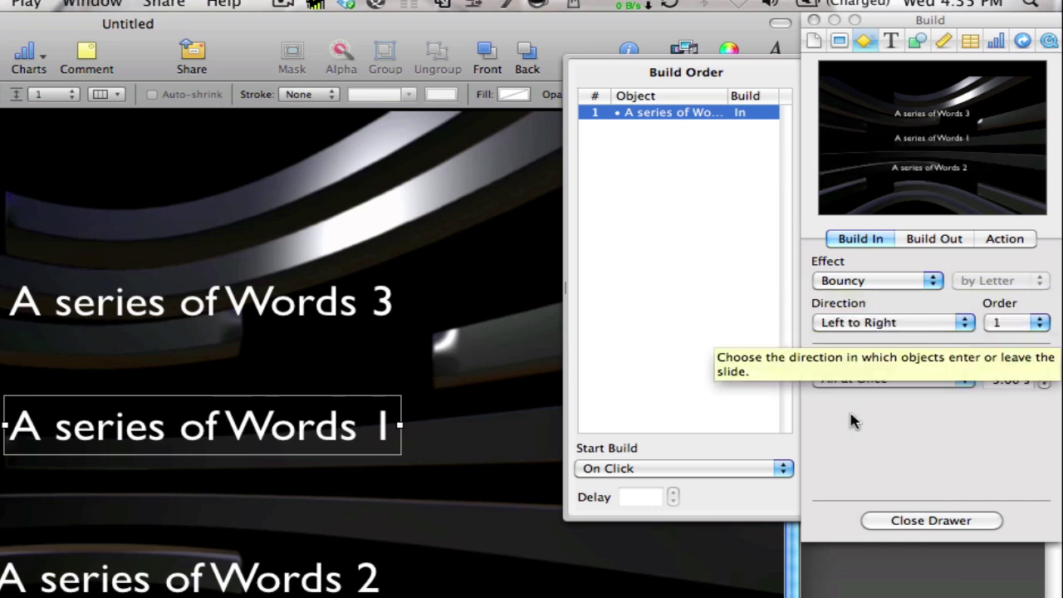
pyautogui.click(782, 469)
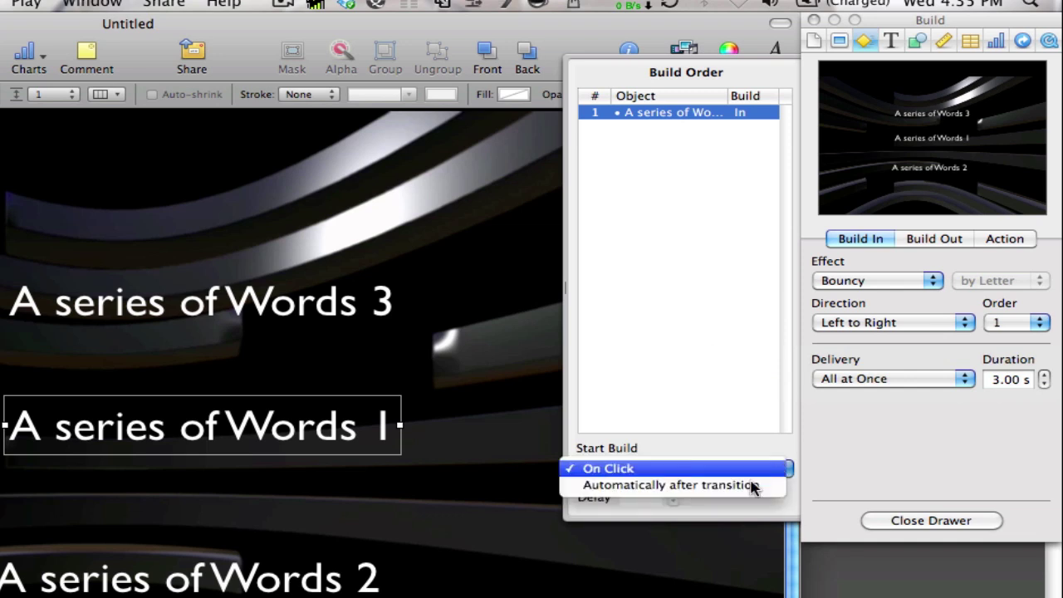
pyautogui.click(752, 486)
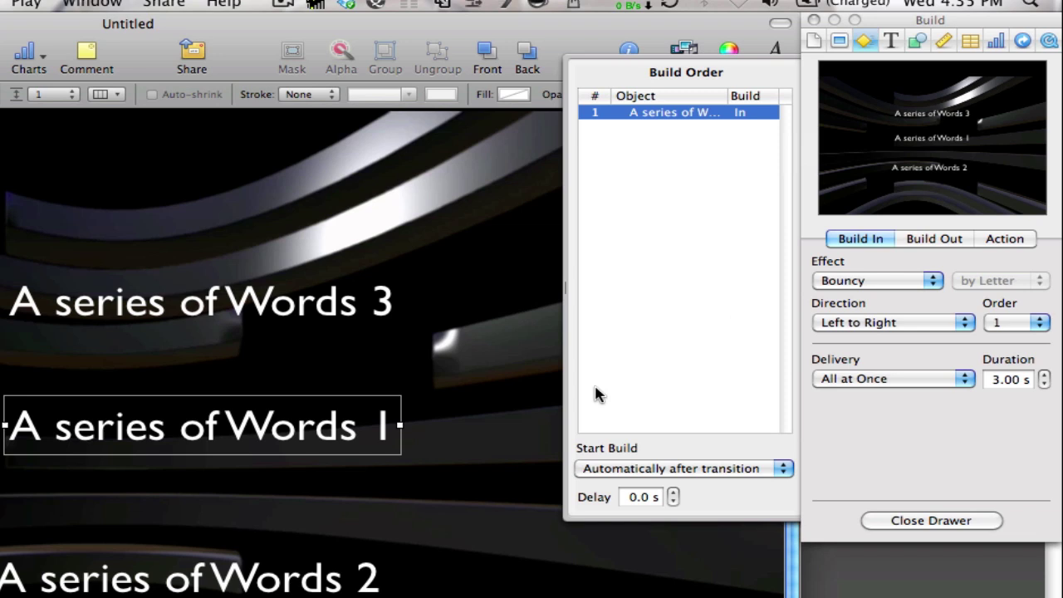
# Add a Disappear build out to "A series of Words 1", starting automatically after build 1 with a 3.0 s delay.
pyautogui.click(936, 239)
pyautogui.click(934, 281)
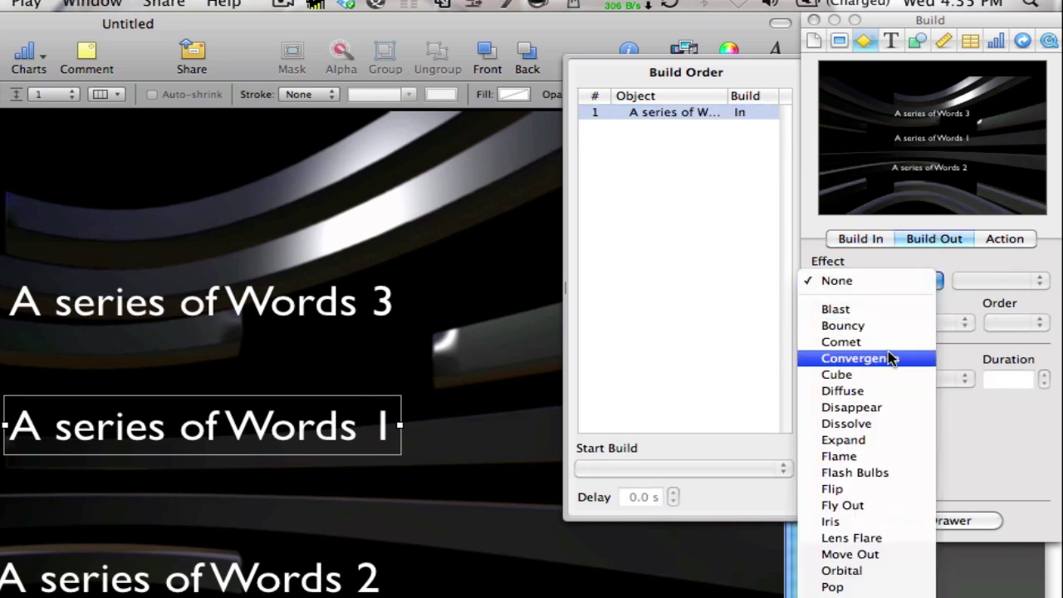
pyautogui.click(884, 408)
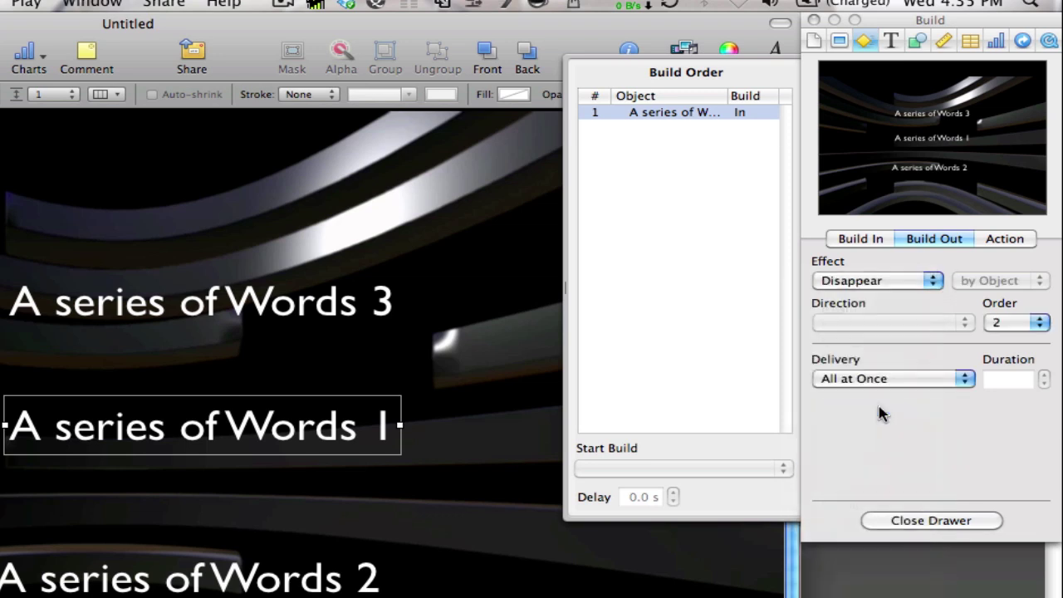
pyautogui.click(782, 470)
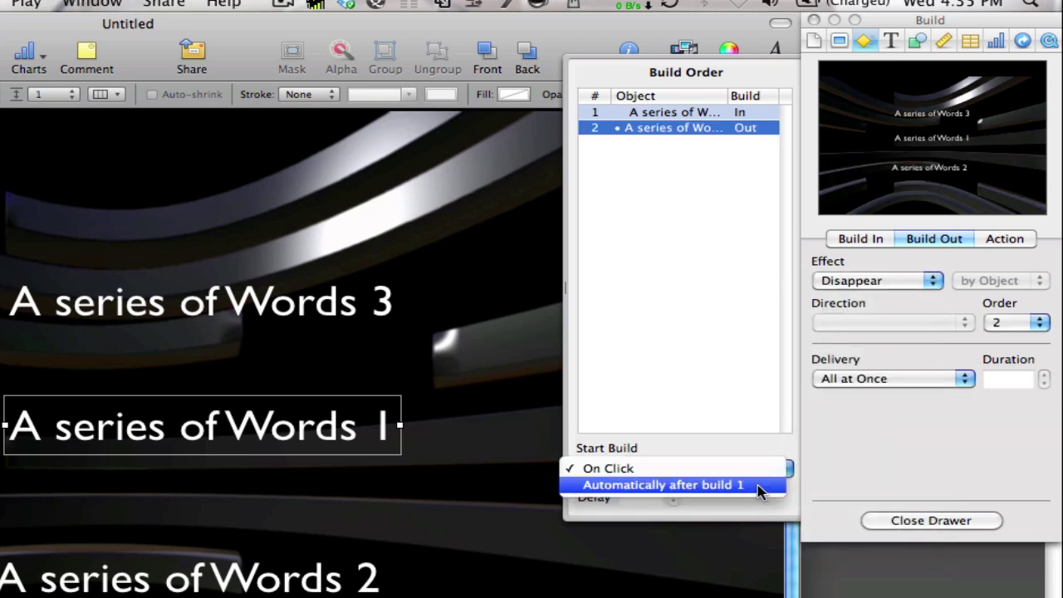
pyautogui.click(758, 485)
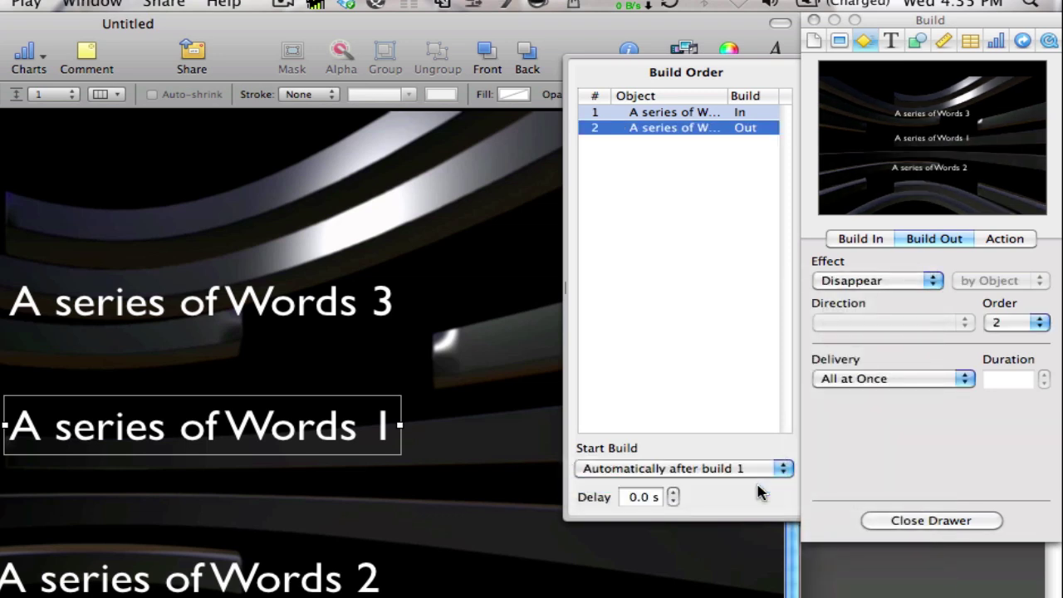
pyautogui.click(674, 493)
pyautogui.click(675, 494)
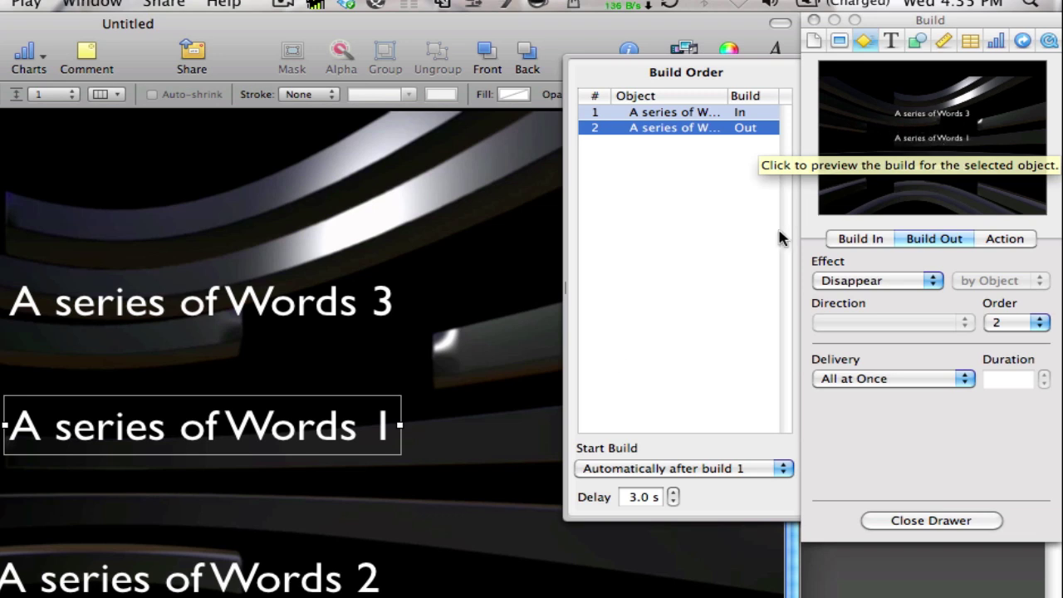
# Give "A series of Words 2" a Bouncy build in that starts automatically with build 2 after a 3.0 s delay.
pyautogui.click(272, 572)
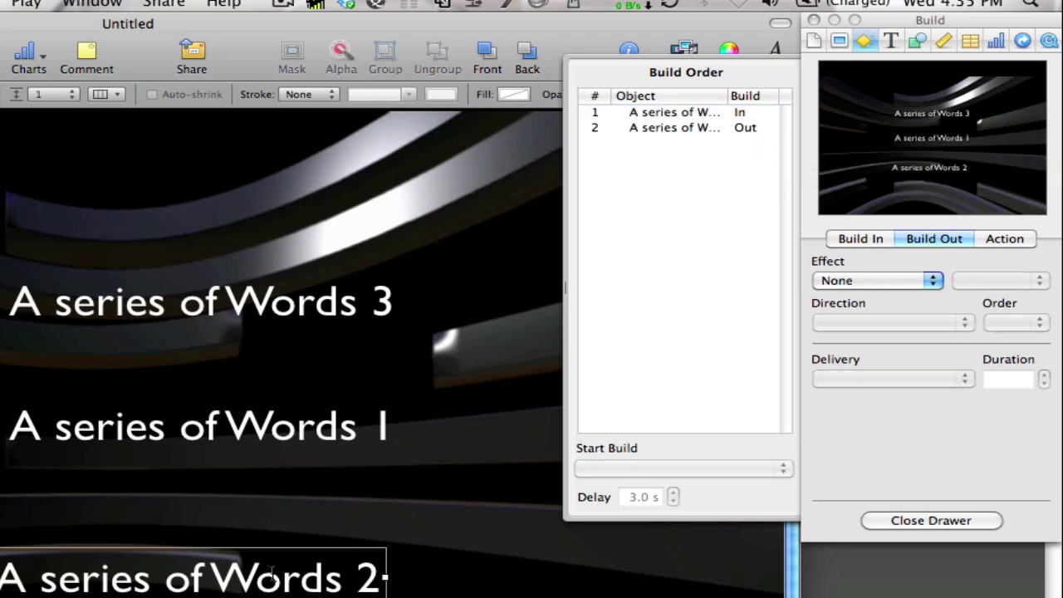
pyautogui.click(862, 239)
pyautogui.click(871, 281)
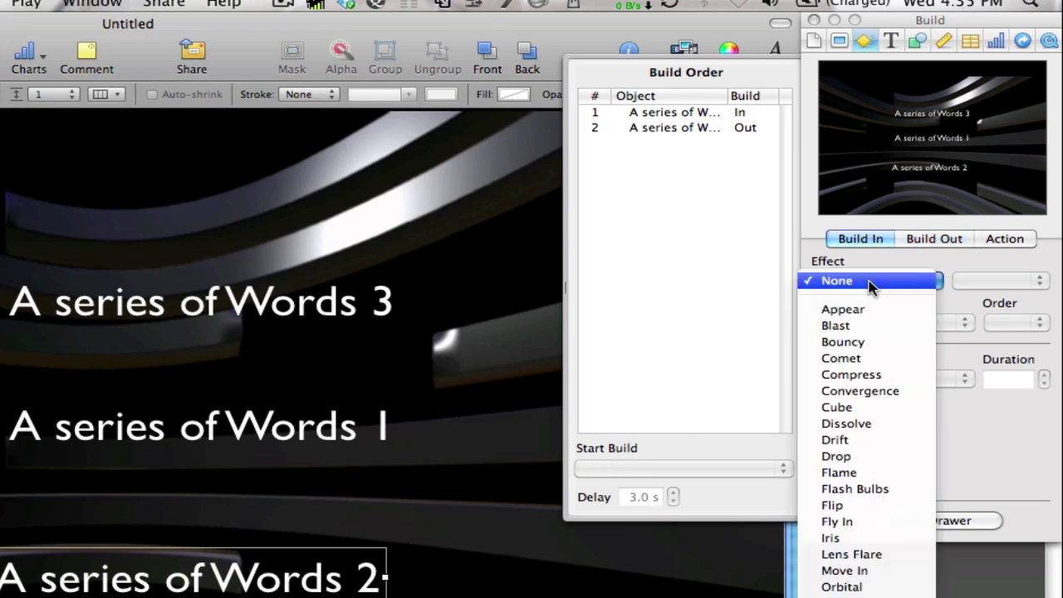
pyautogui.click(862, 343)
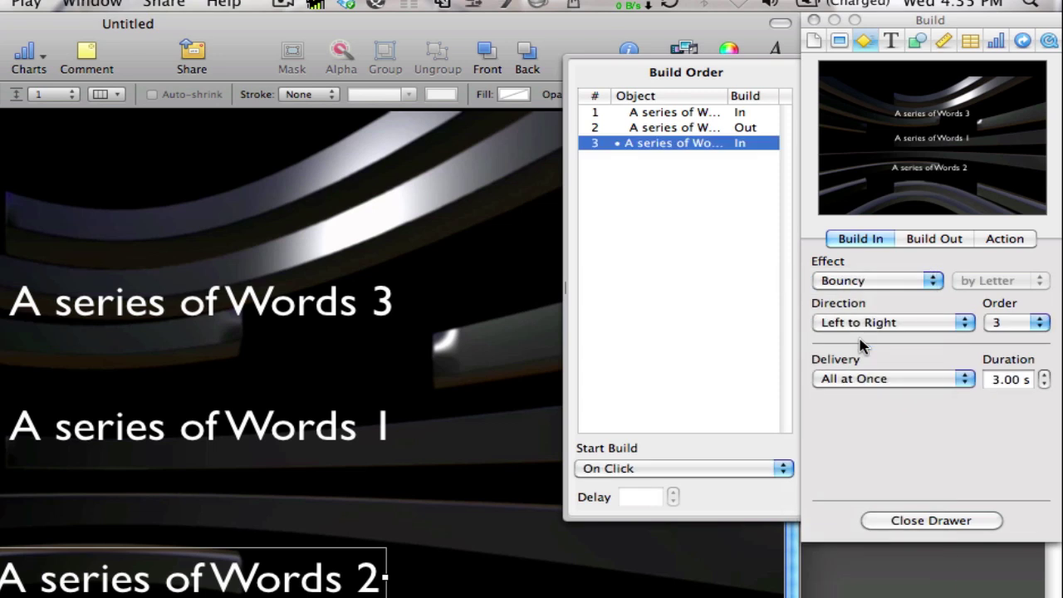
pyautogui.click(718, 468)
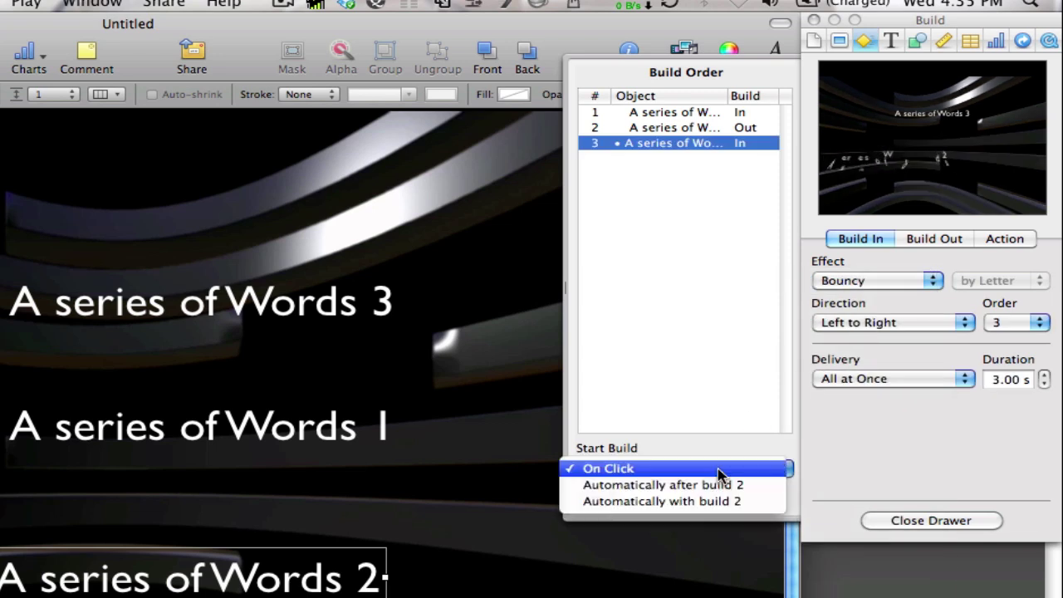
pyautogui.click(675, 502)
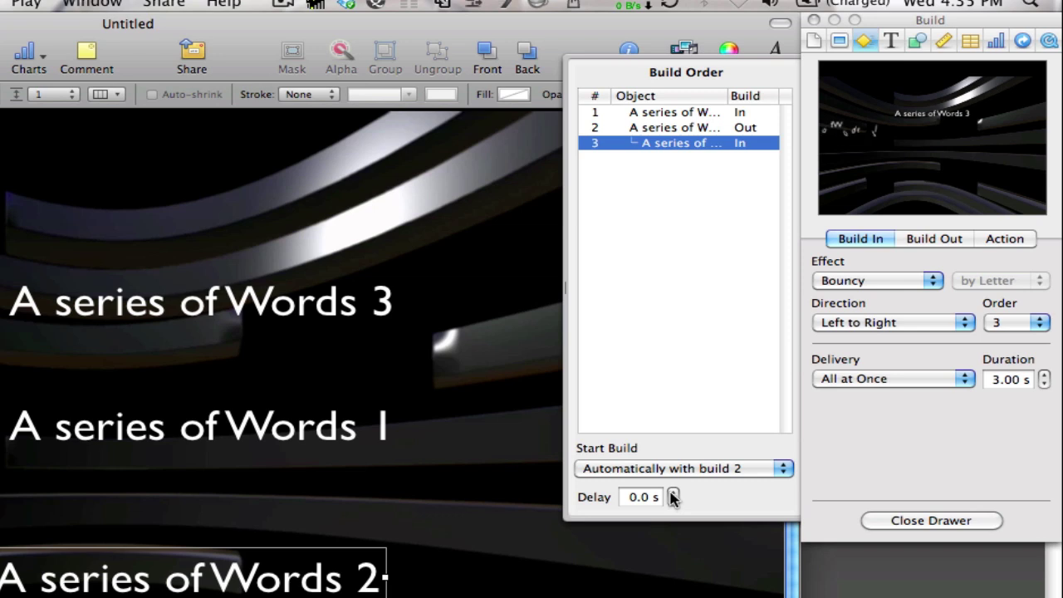
pyautogui.click(674, 494)
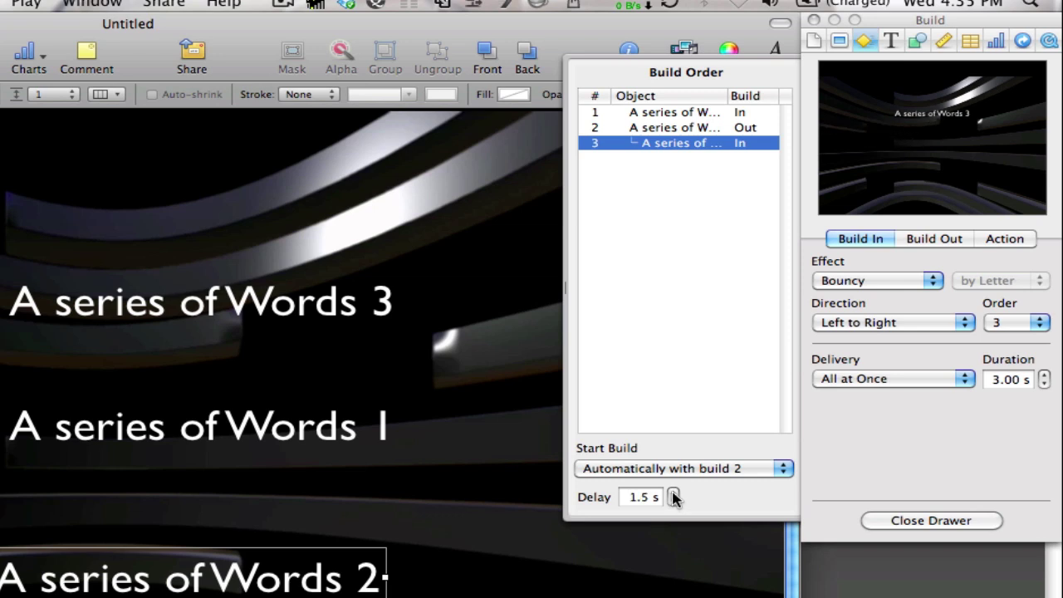
pyautogui.click(673, 494)
# Add a Disappear build out to "A series of Words 2", starting automatically after build 3 with a 3.0 s delay.
pyautogui.click(952, 240)
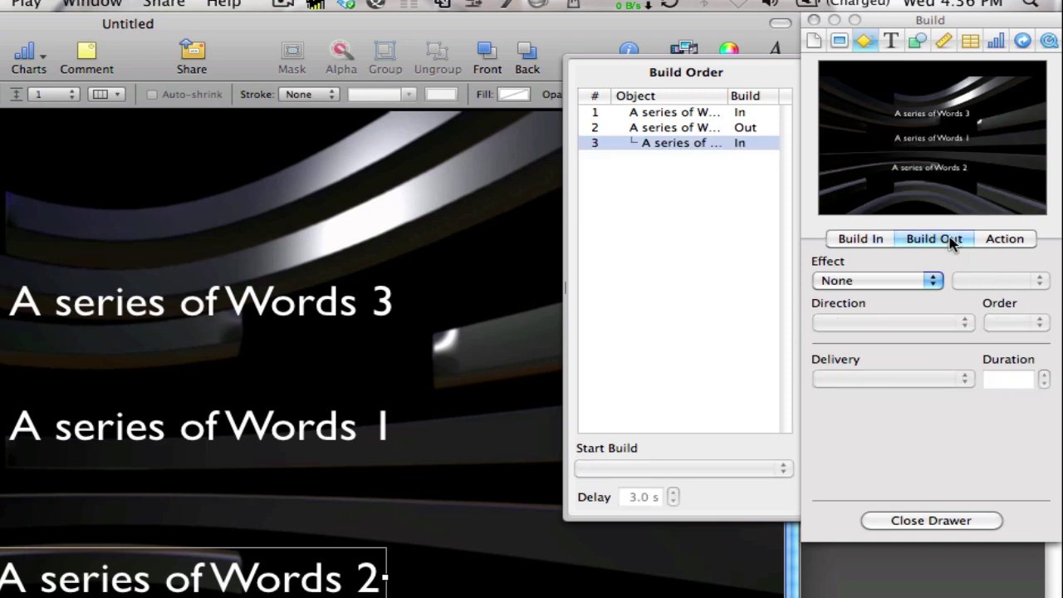
pyautogui.click(922, 281)
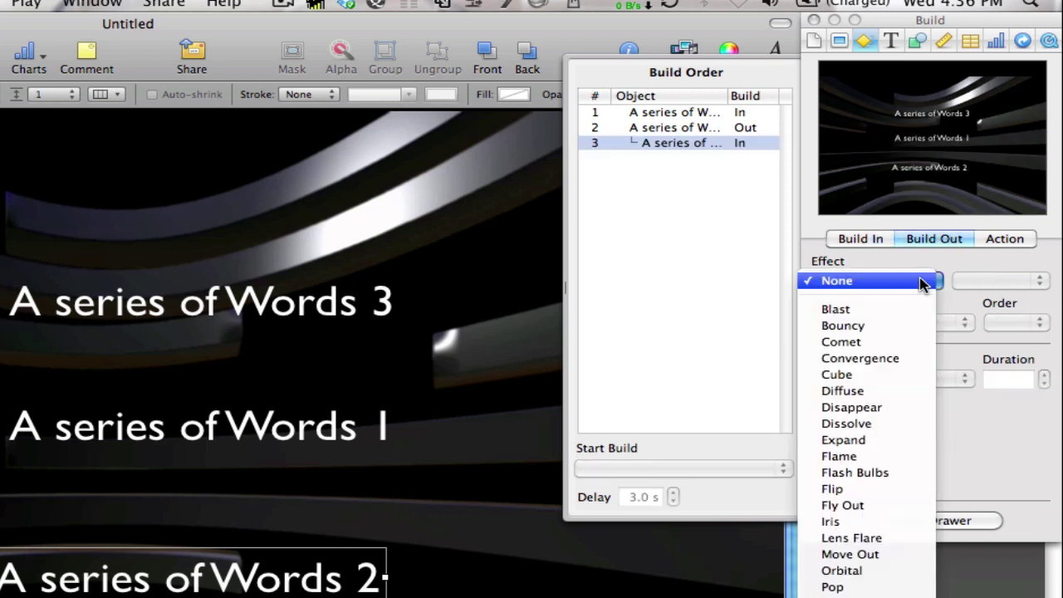
pyautogui.click(885, 407)
pyautogui.click(700, 468)
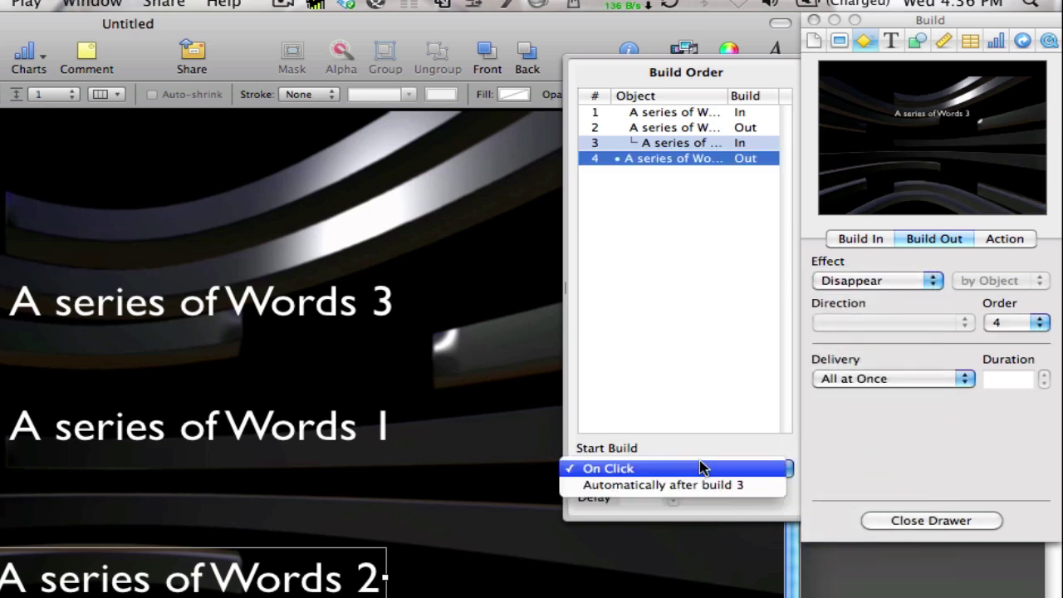
pyautogui.click(694, 485)
pyautogui.click(674, 494)
pyautogui.click(674, 494)
pyautogui.click(674, 493)
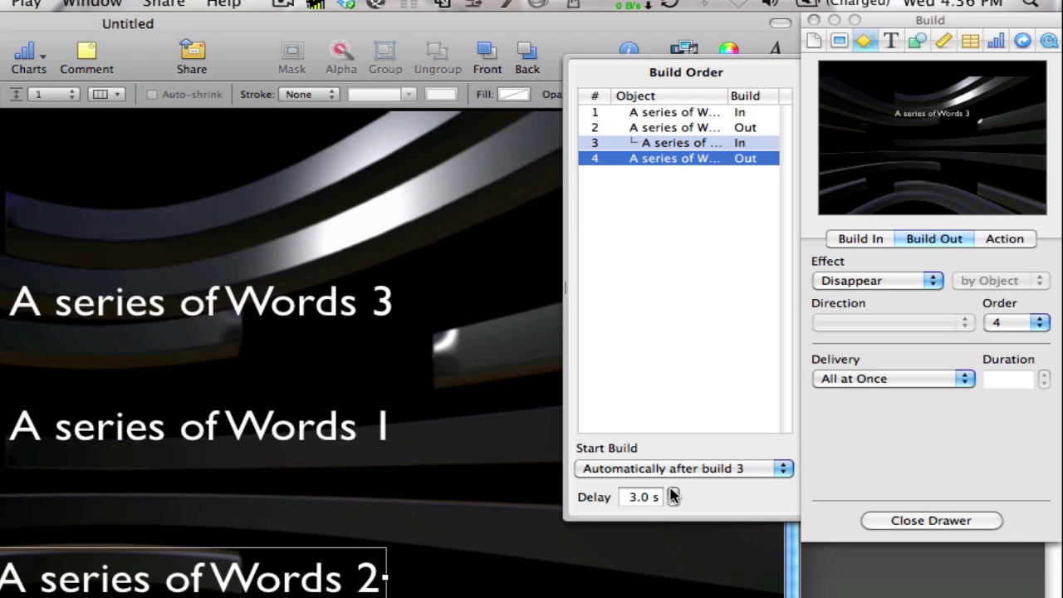
# Give "A series of Words 3" a Bouncy build in that starts automatically with build 4 after a 3.0 s delay.
pyautogui.click(253, 301)
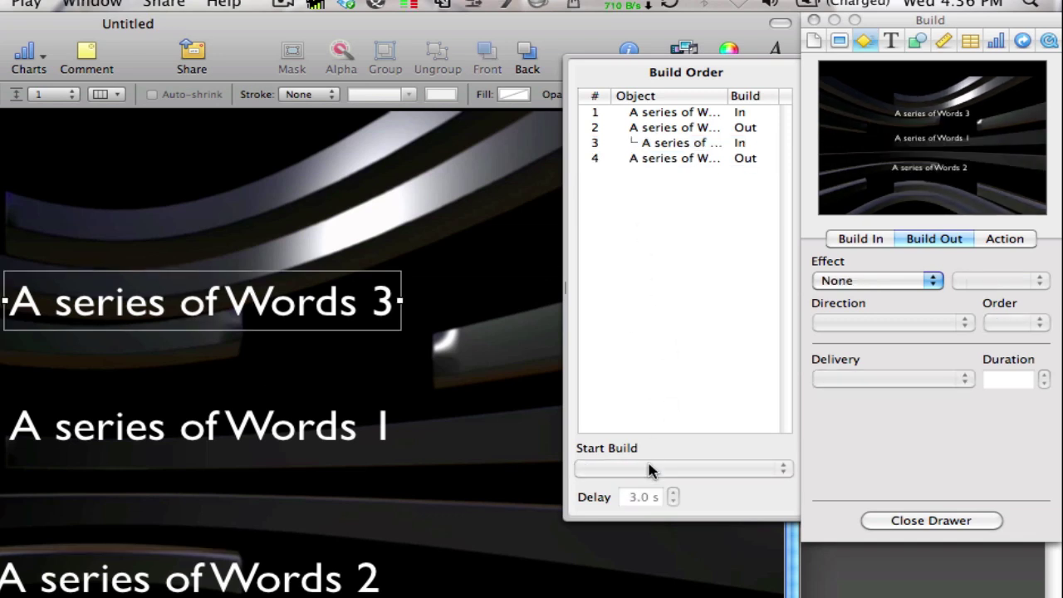
pyautogui.click(872, 252)
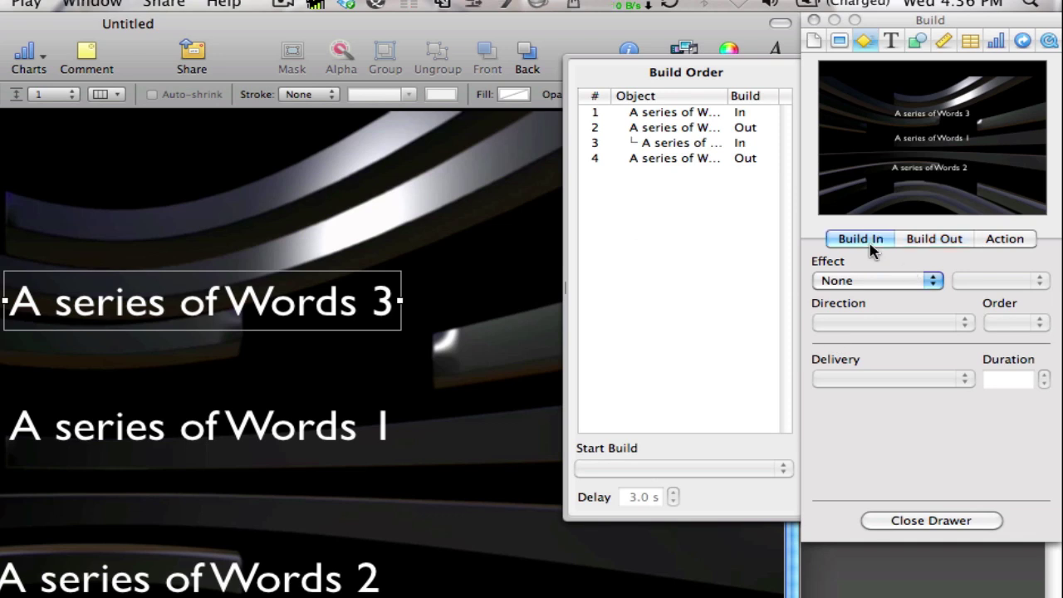
pyautogui.click(864, 283)
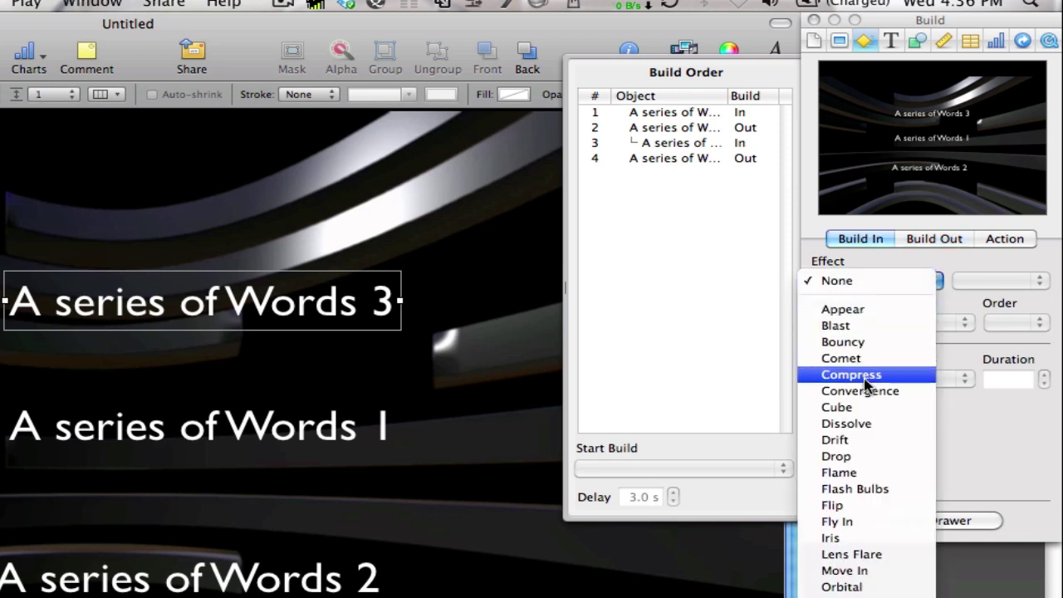
pyautogui.click(855, 342)
pyautogui.click(756, 471)
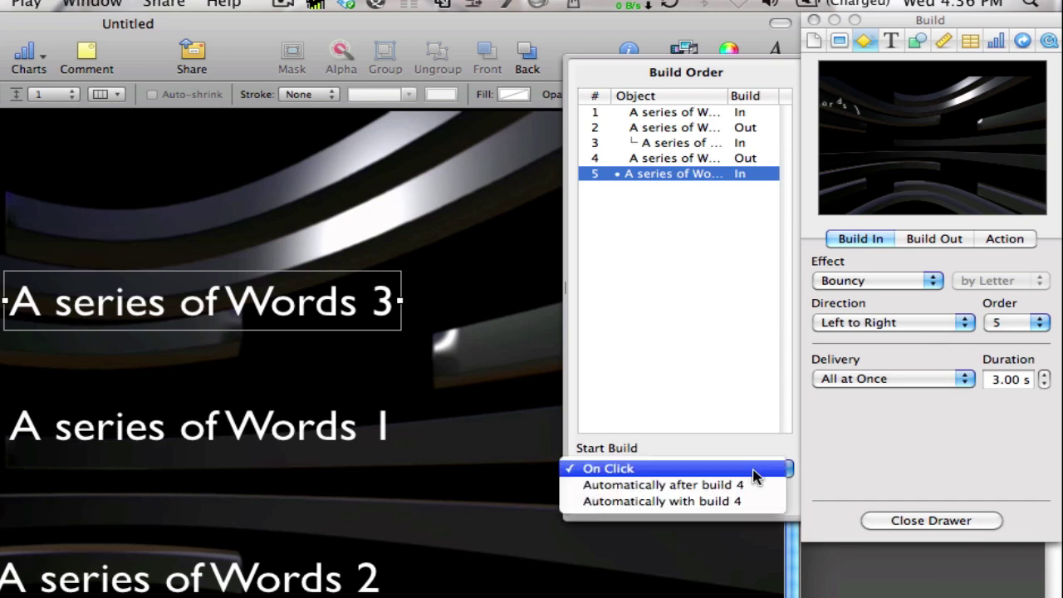
pyautogui.click(700, 502)
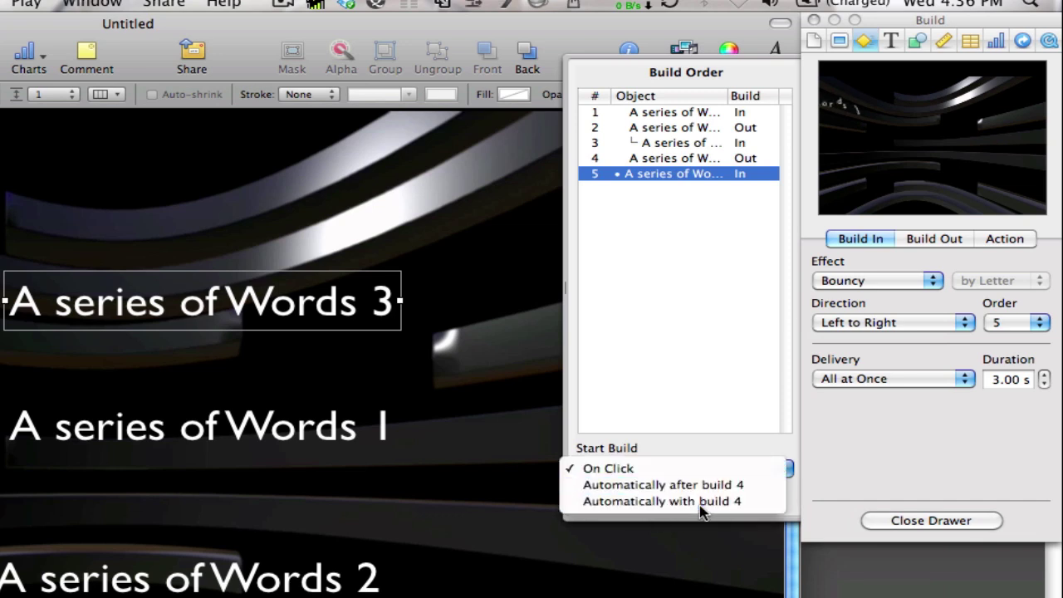
pyautogui.click(674, 492)
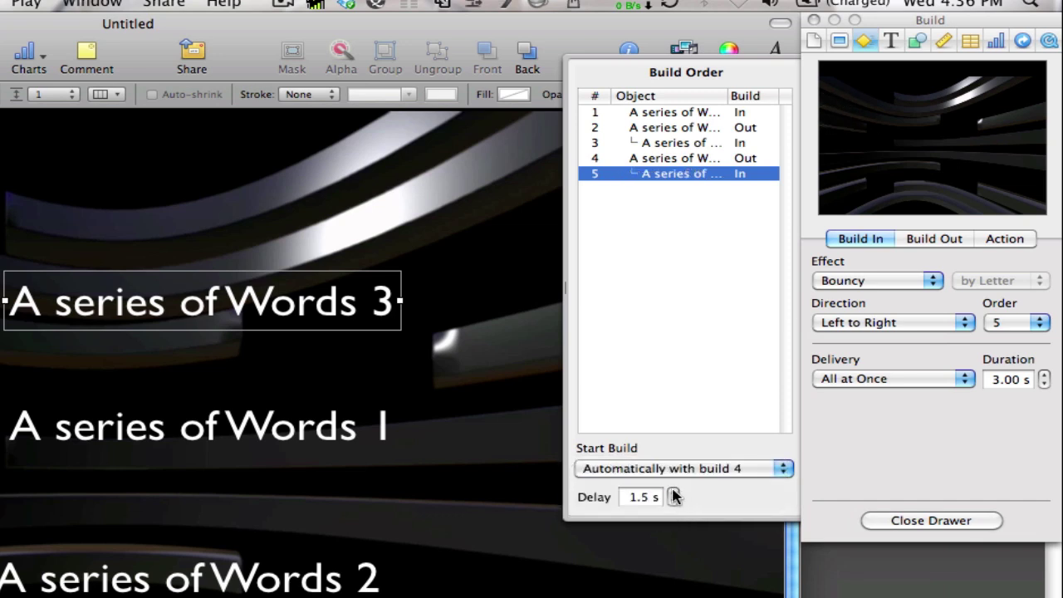
pyautogui.click(674, 502)
pyautogui.click(935, 239)
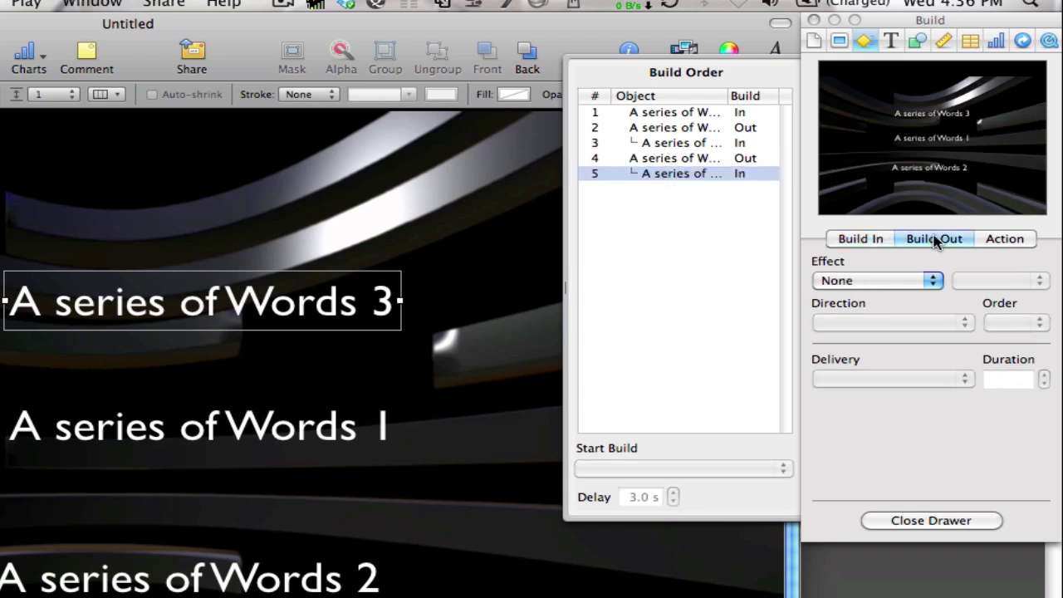
pyautogui.click(844, 283)
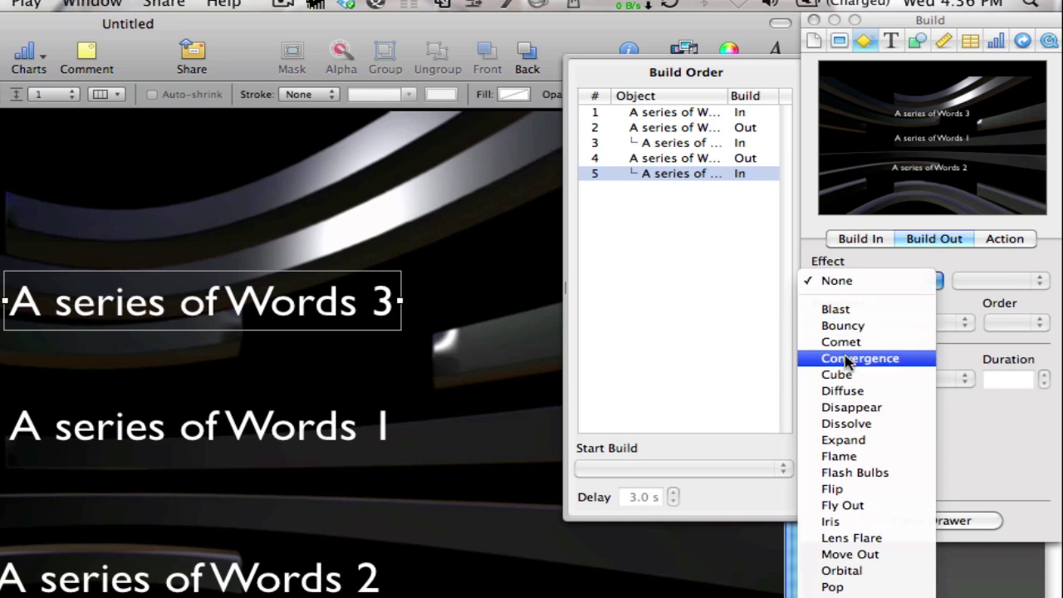
pyautogui.click(664, 207)
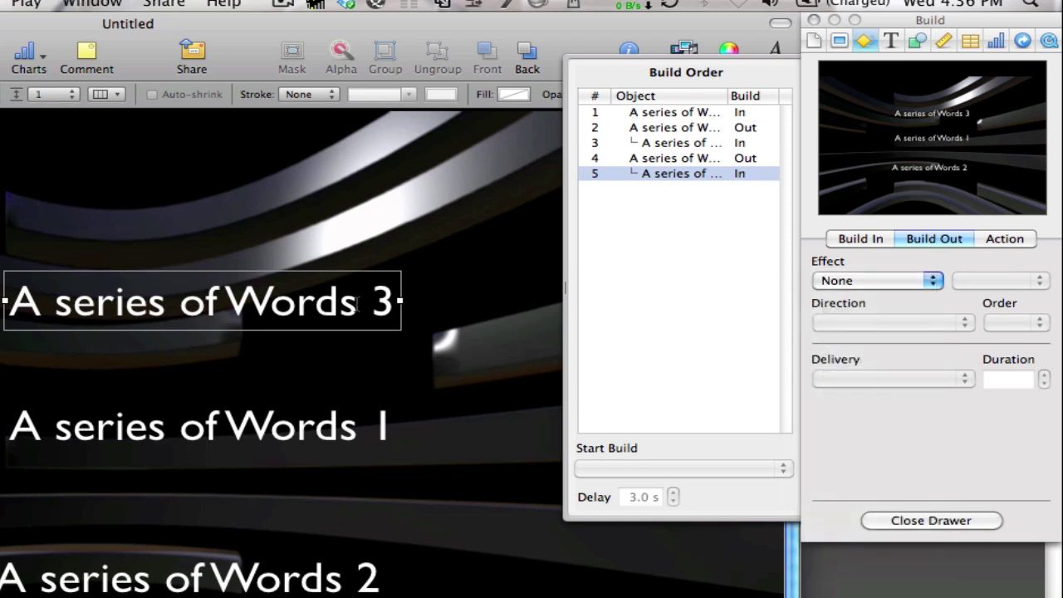
pyautogui.click(441, 346)
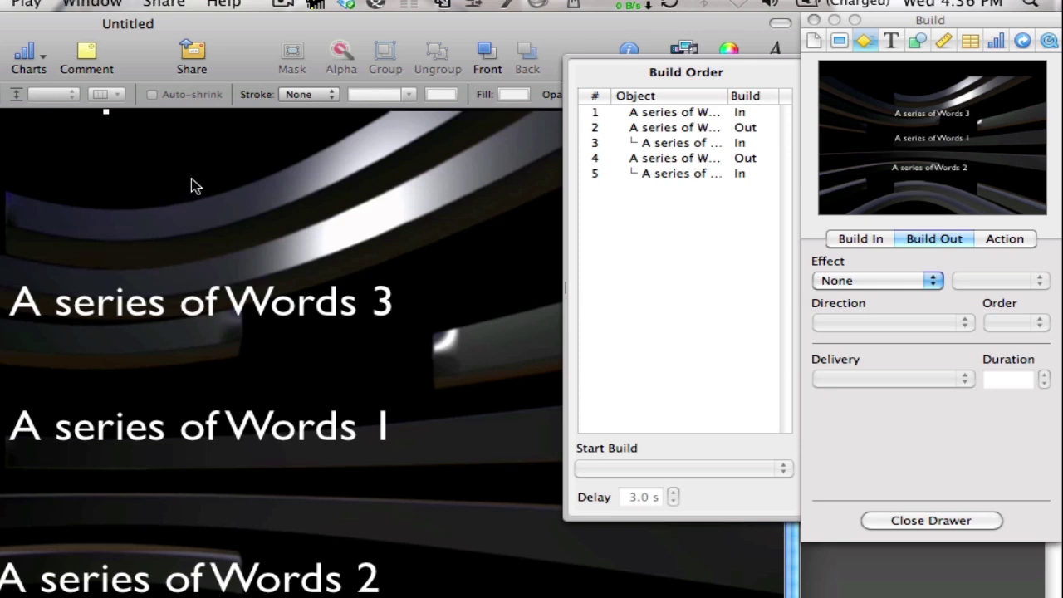
# Move "A series of Words 2" and "A series of Words 3" exactly on top of "A series of Words 1".
pyautogui.moveTo(195, 426)
pyautogui.mouseDown()
pyautogui.moveTo(194, 438)
pyautogui.moveTo(191, 425)
pyautogui.mouseUp()
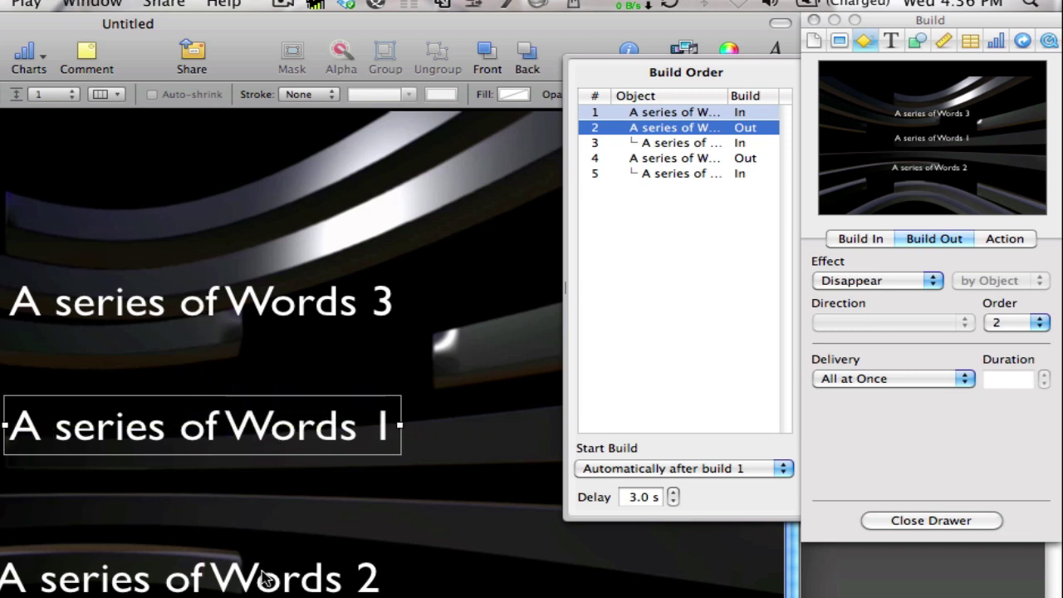
pyautogui.moveTo(264, 579); pyautogui.dragTo(279, 435)
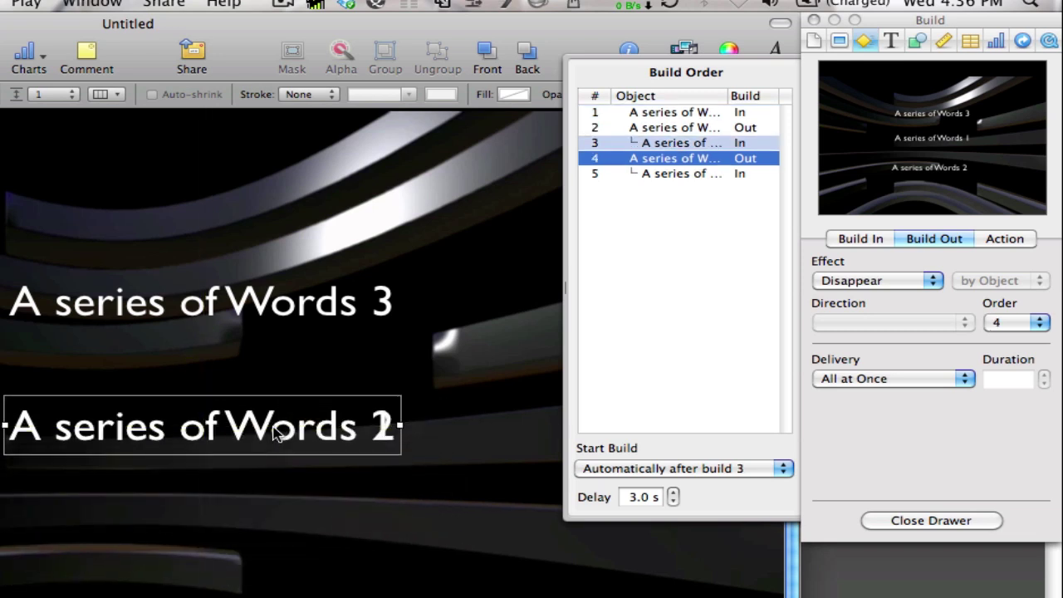
pyautogui.moveTo(255, 300); pyautogui.dragTo(255, 420)
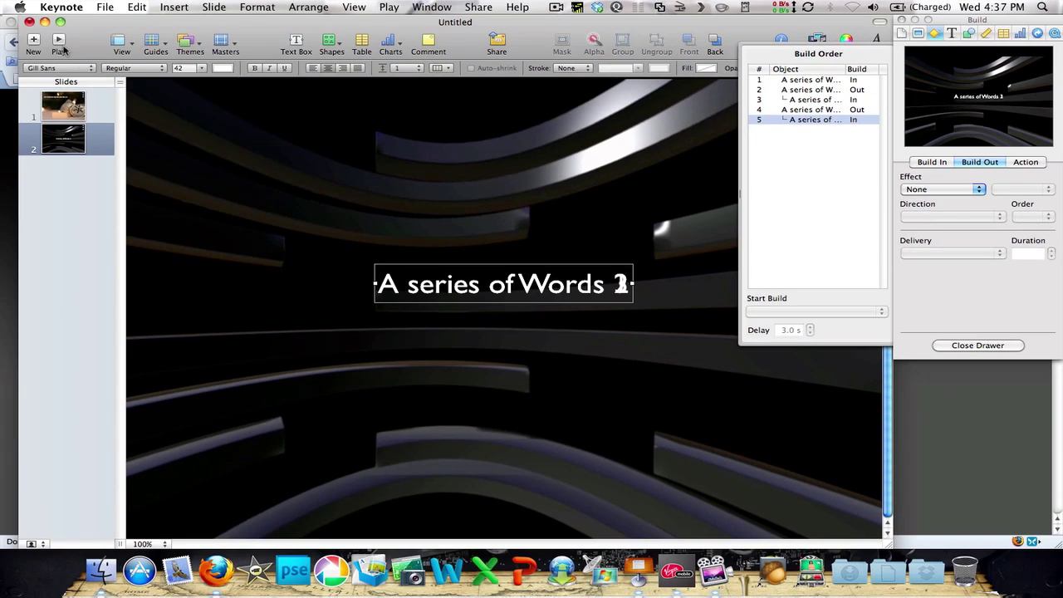
# Play the slideshow to check the three stacked text builds over the motion background, and exit it.
pyautogui.click(58, 43)
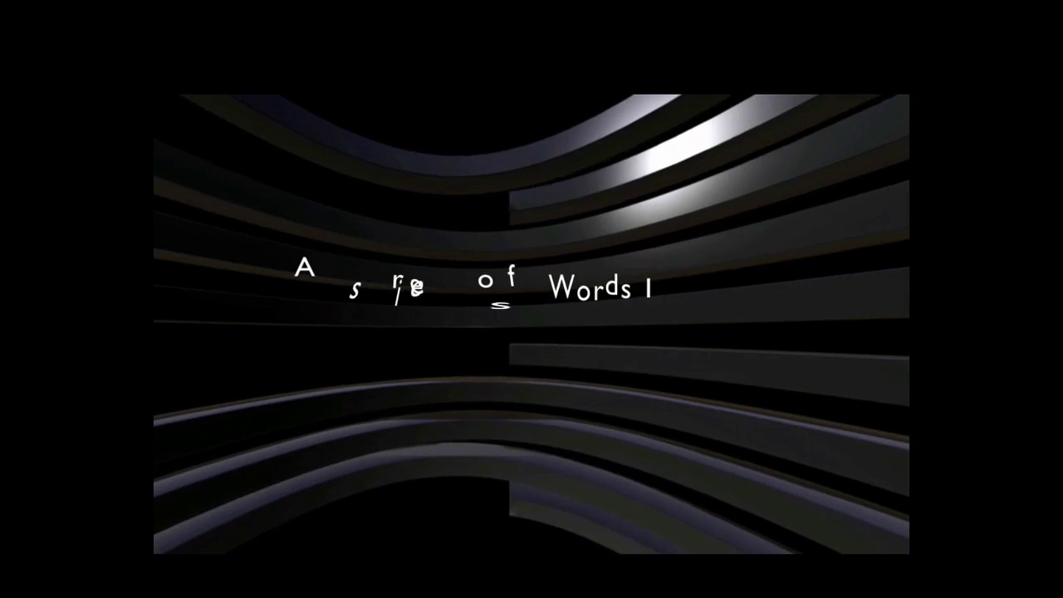
pyautogui.moveTo(299, 245)
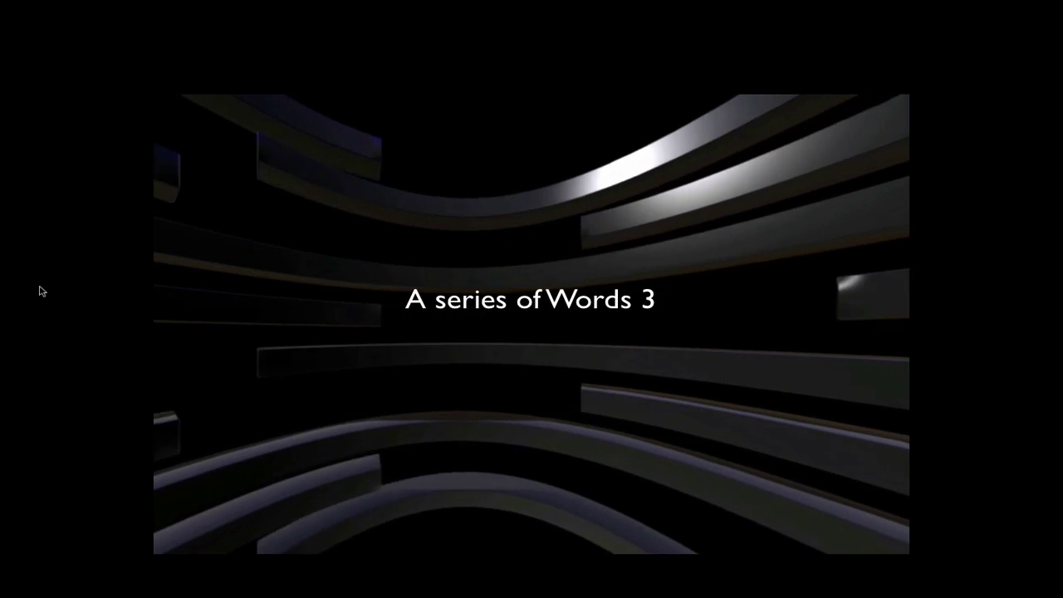
pyautogui.press('Escape')
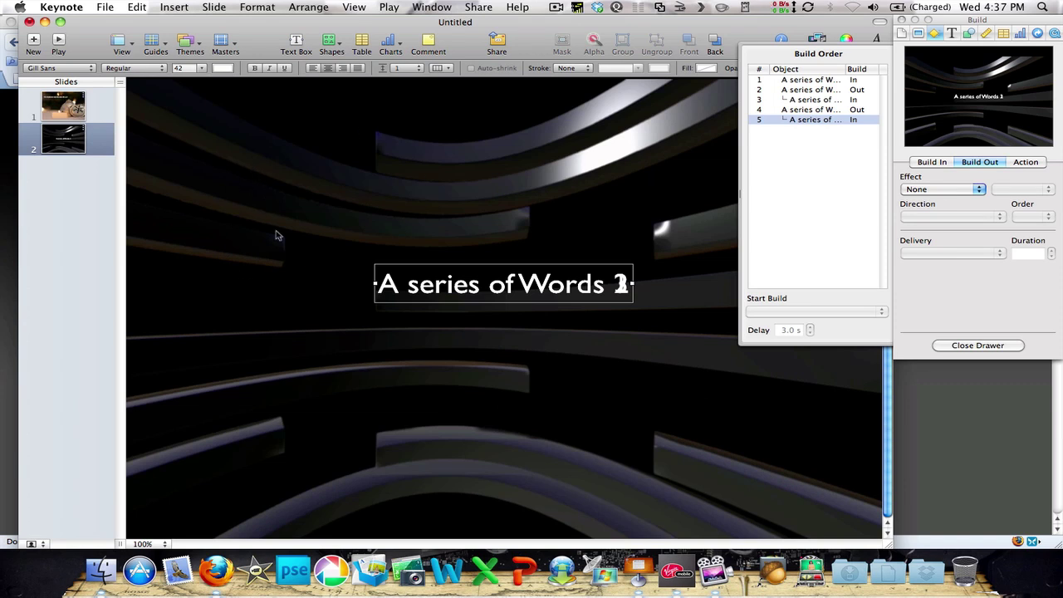
# Play the slideshow from slide 1, the Christmas slide with the candle and bells.
pyautogui.click(71, 117)
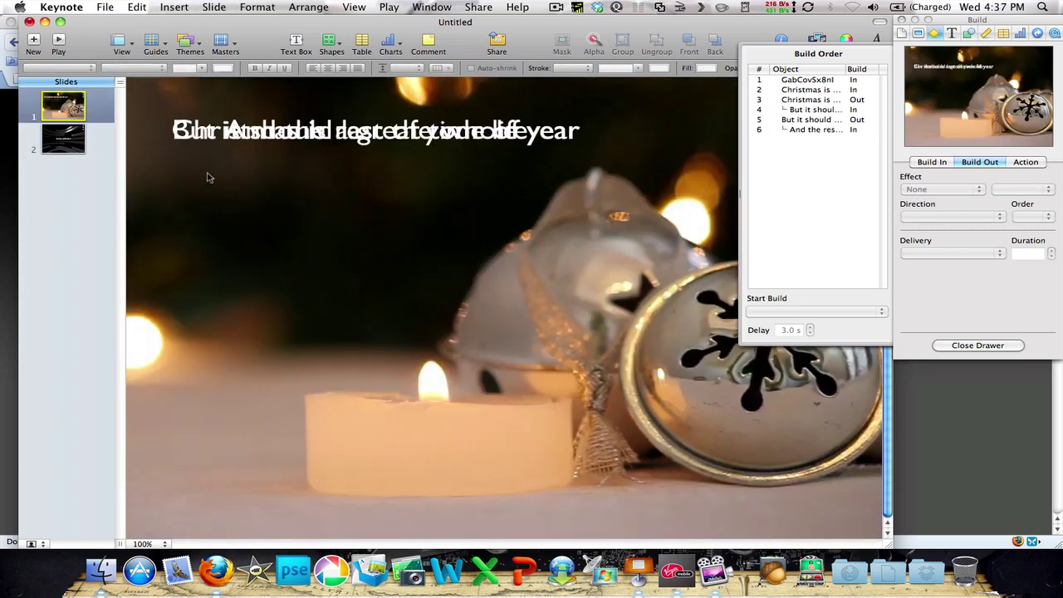
pyautogui.click(58, 41)
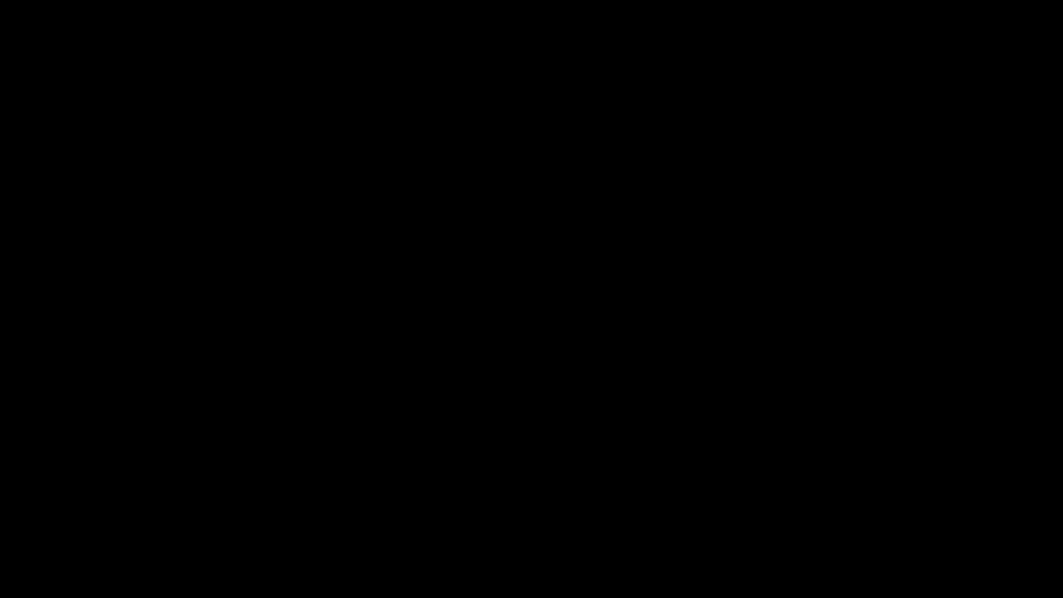